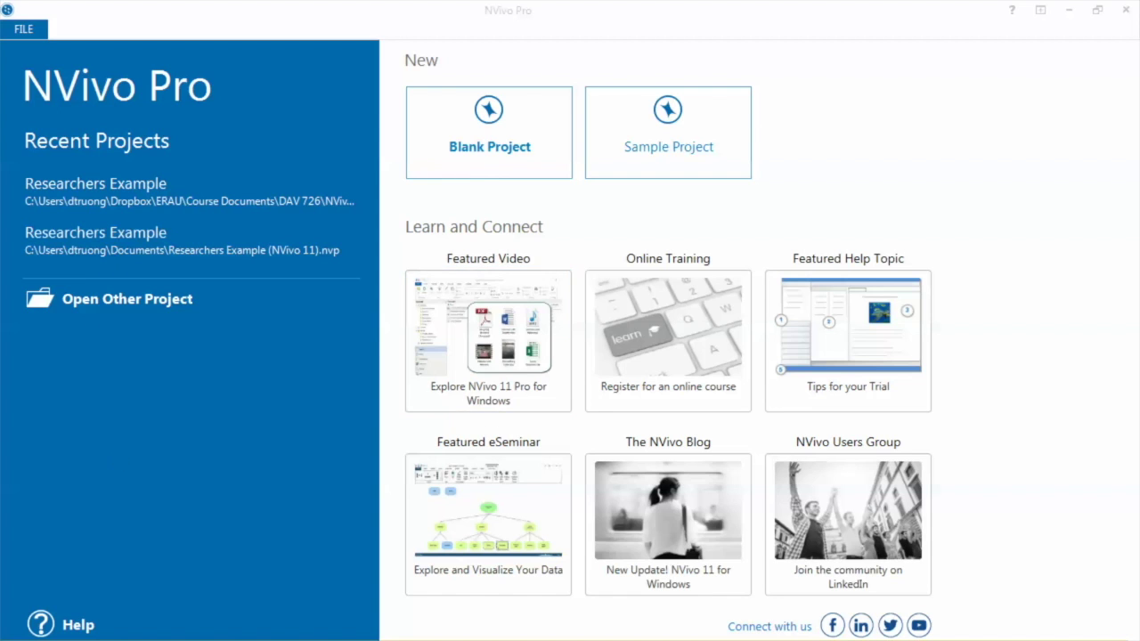
Step: Switch to Firefox to show the NVivo purchase page with the 12 Month Student License option
left_click(160, 588)
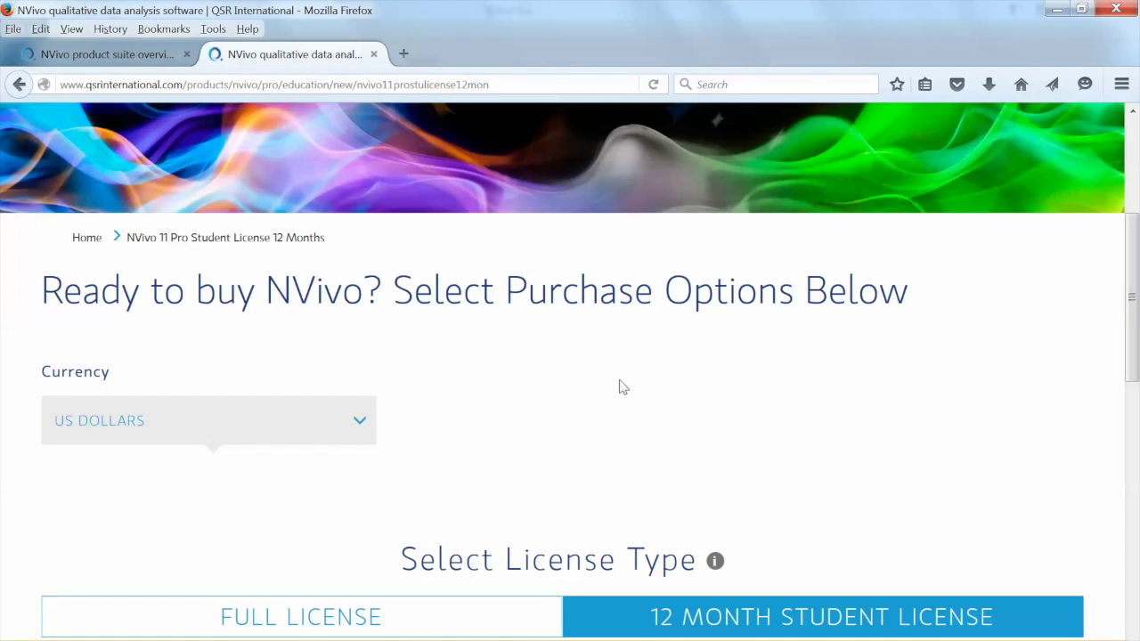
Step: Compare supported data sources across NVivo for Mac, Starter, Pro and Plus on the product suite overview page
left_click(114, 55)
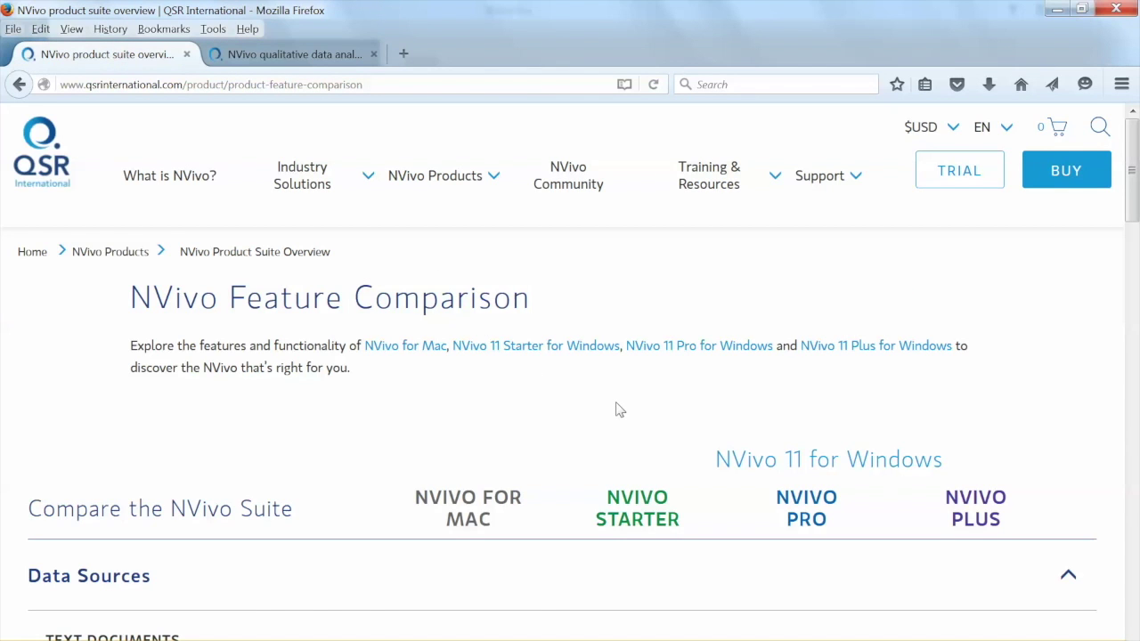
scroll(617, 408, "down", 3)
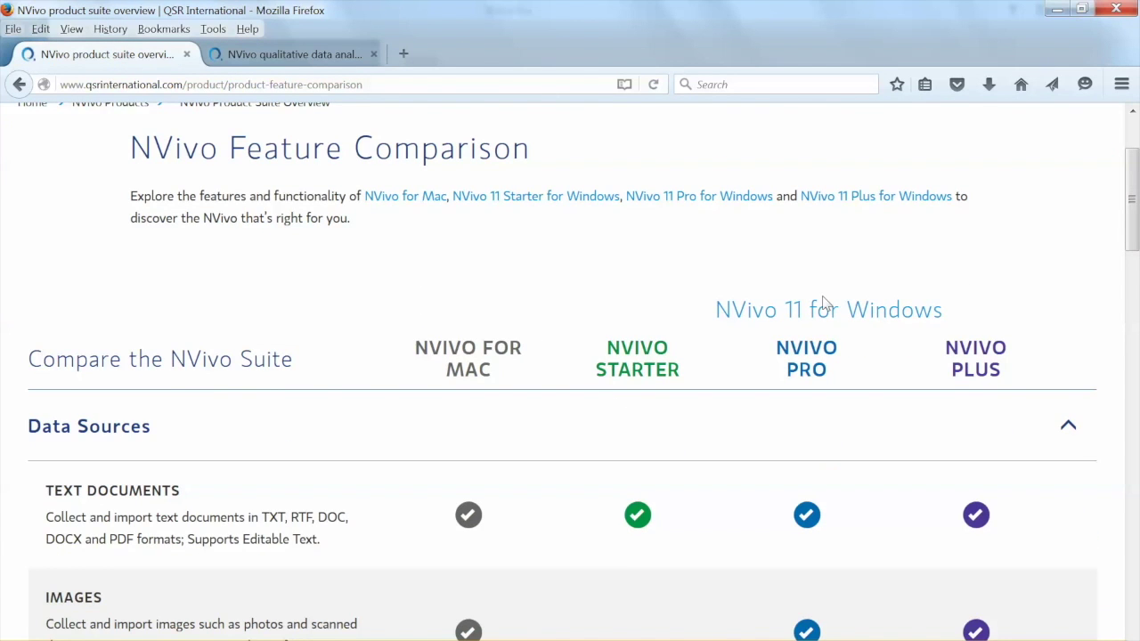
scroll(823, 303, "down", 3)
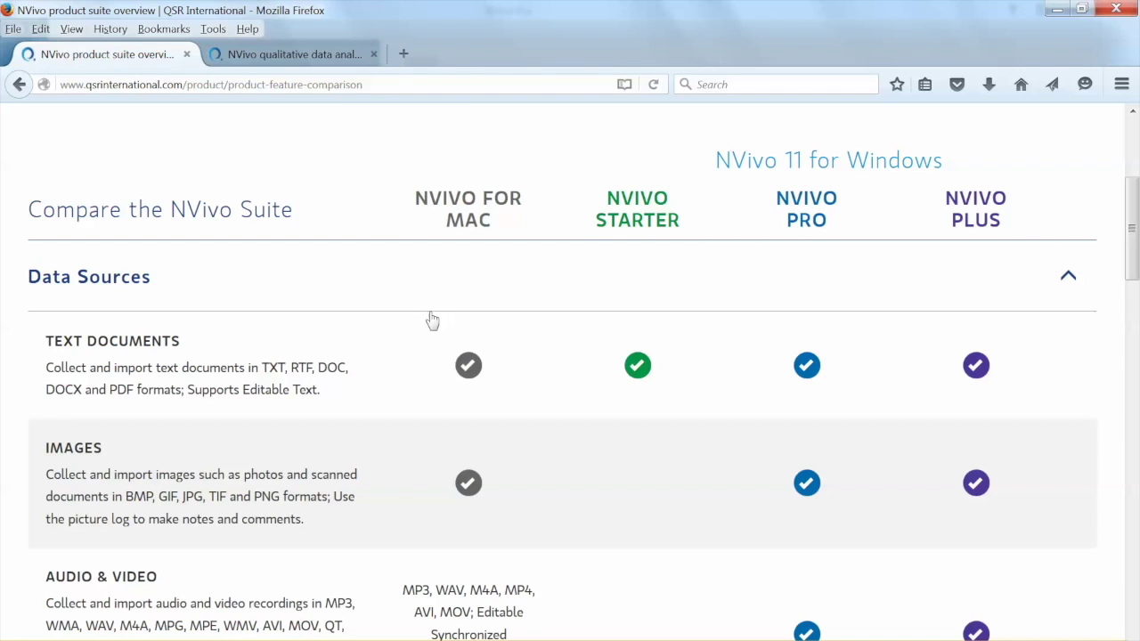
scroll(257, 380, "down", 5)
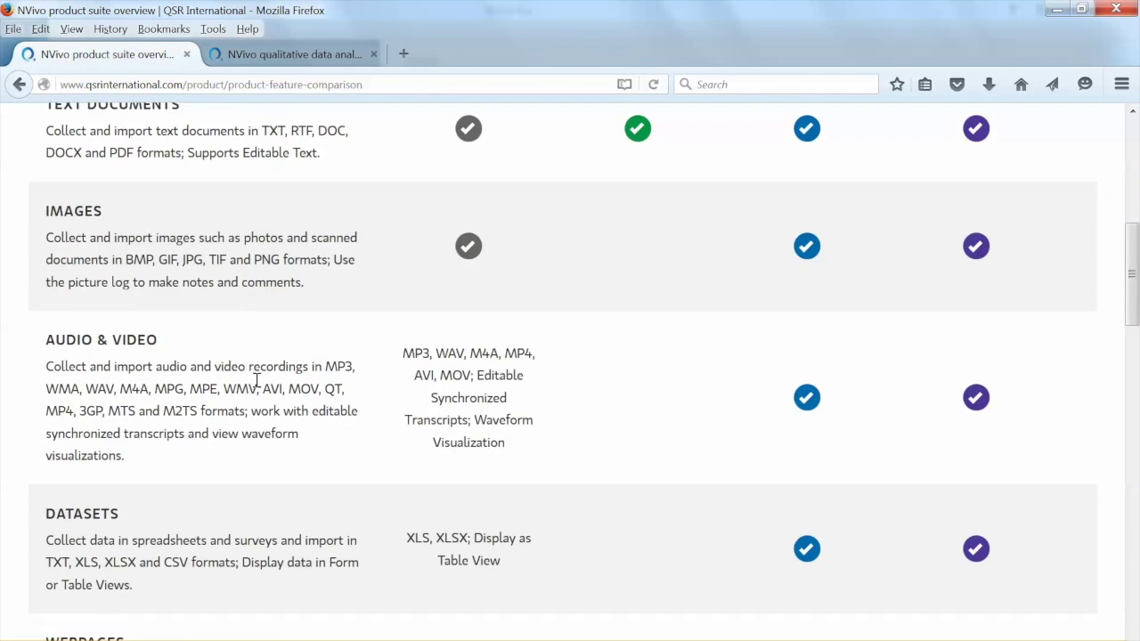
scroll(256, 380, "down", 3)
scroll(257, 380, "down", 3)
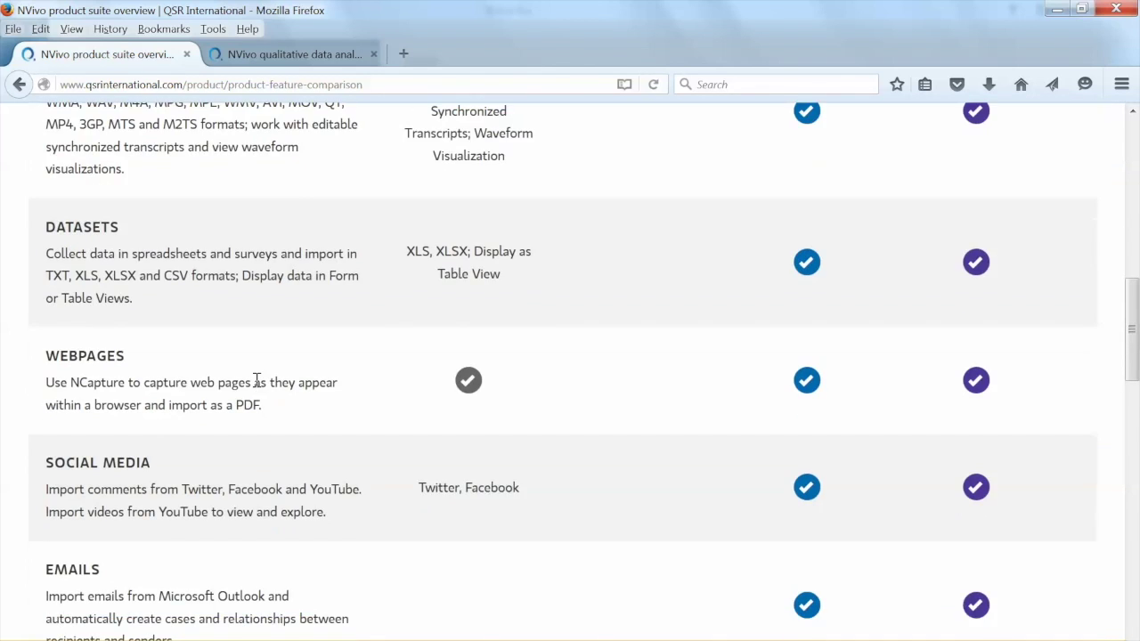
scroll(256, 380, "up", 5)
scroll(257, 381, "up", 3)
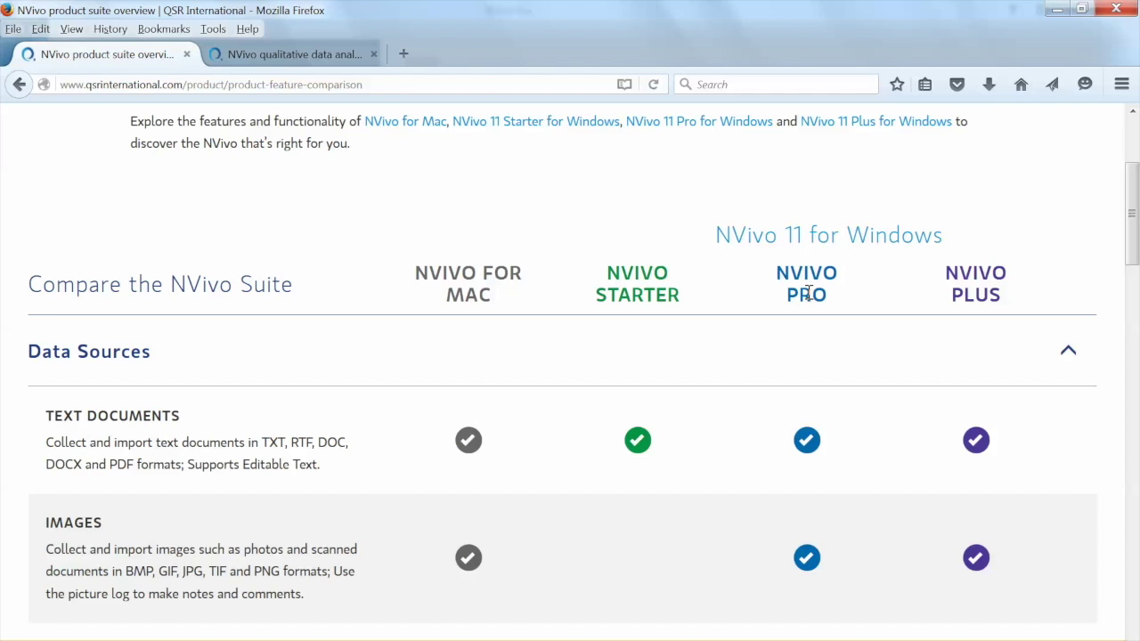
Step: Select the 12 Month Student License to see its US$120.00 price, then leave the purchase page
left_click(294, 54)
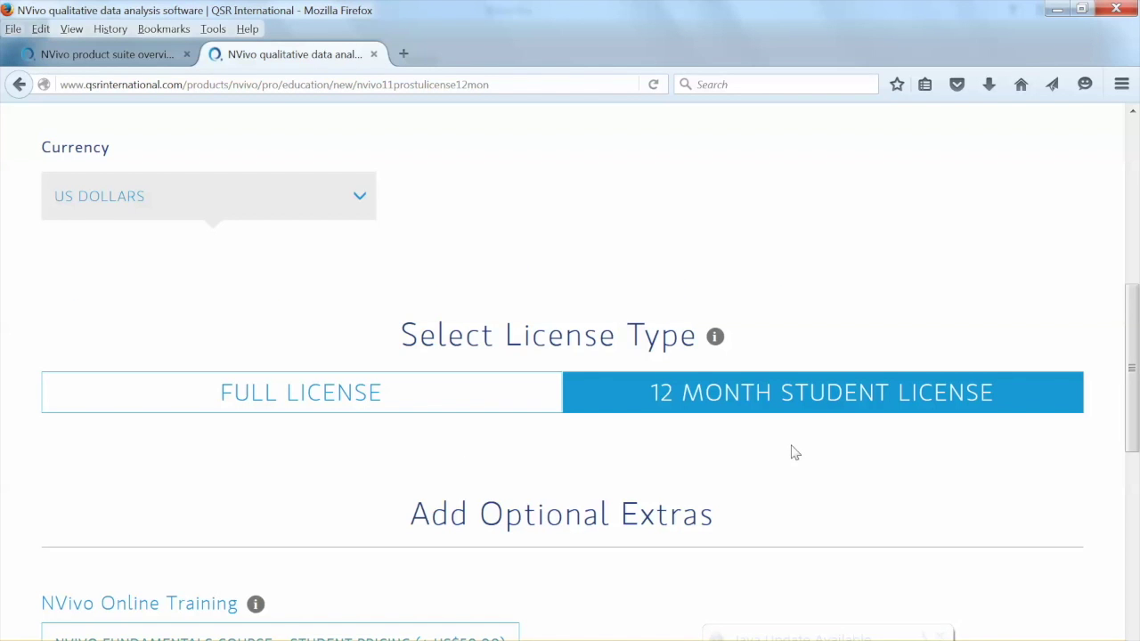
scroll(790, 453, "down", 5)
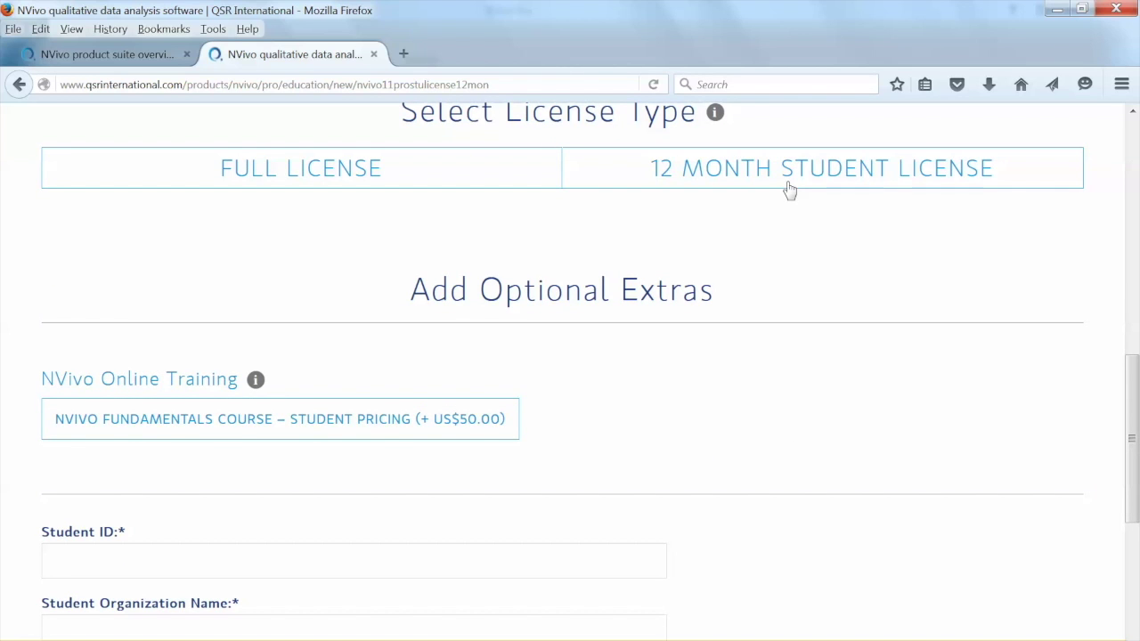
left_click(787, 186)
scroll(732, 397, "down", 3)
scroll(732, 399, "down", 2)
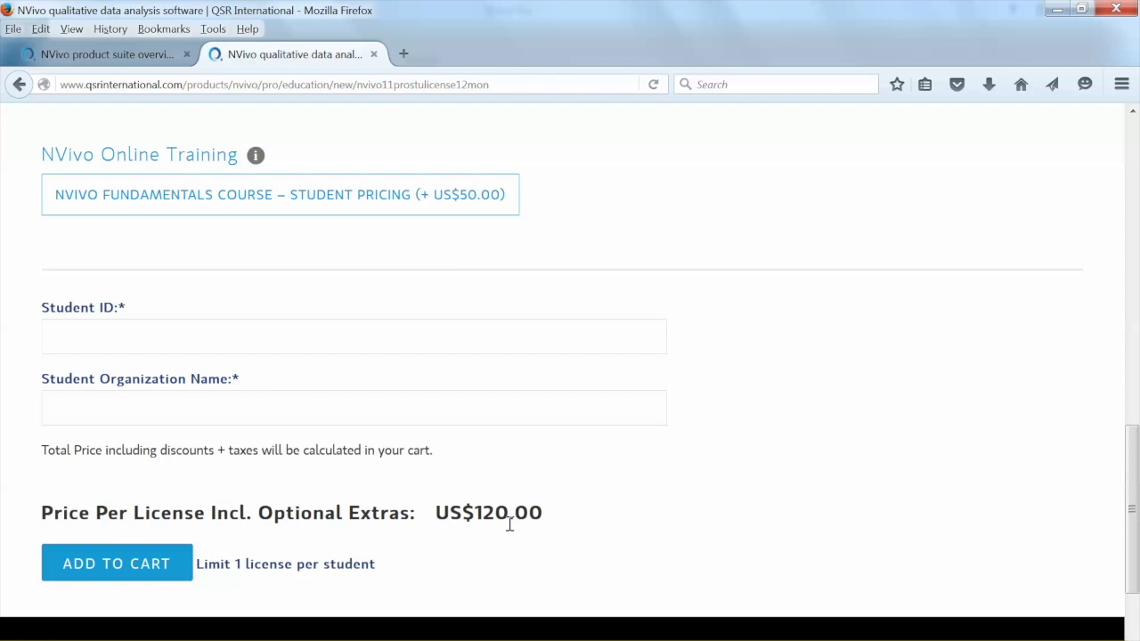
scroll(718, 437, "up", 7)
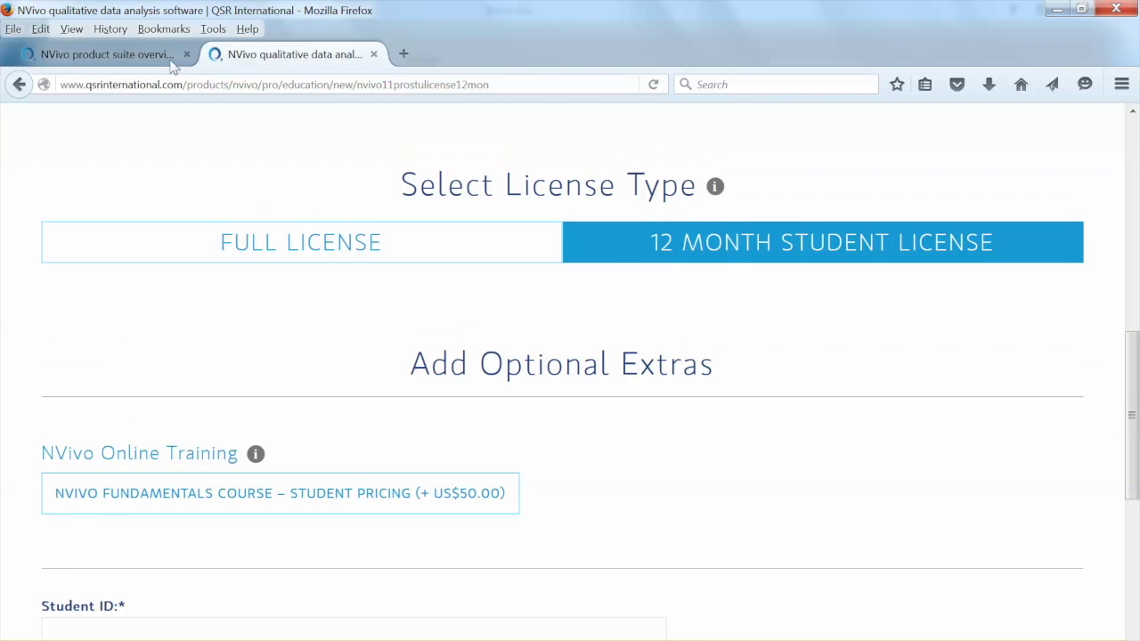
left_click(101, 57)
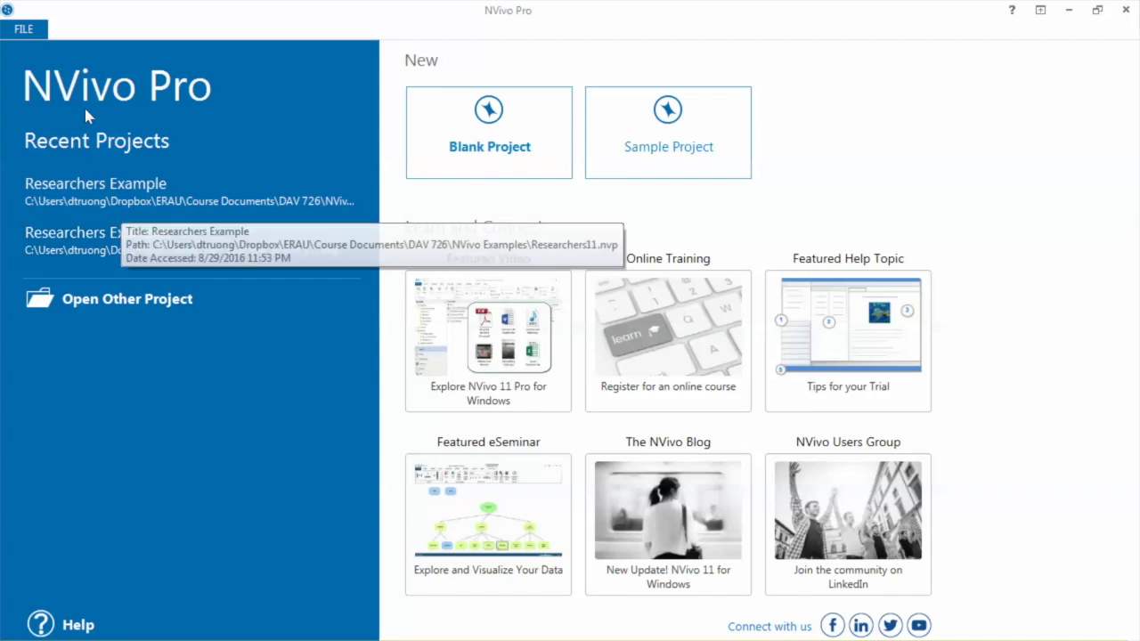
Step: Create a blank project titled 'Researchers', saved as Researchers.nvp in the Researchers Example folder
left_click(490, 136)
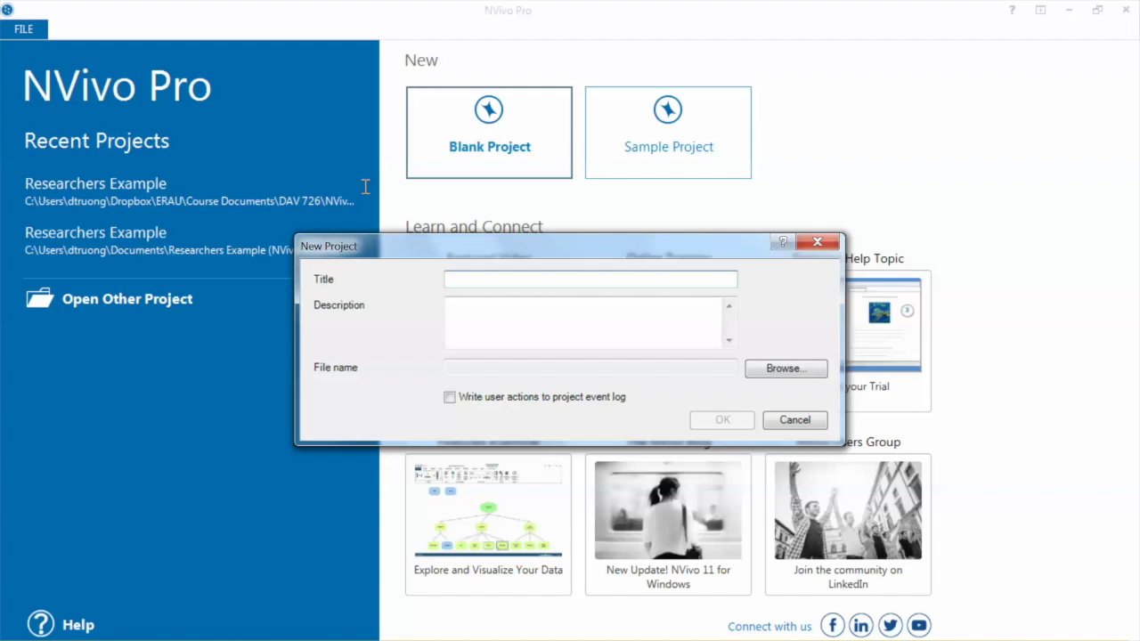
type("Res")
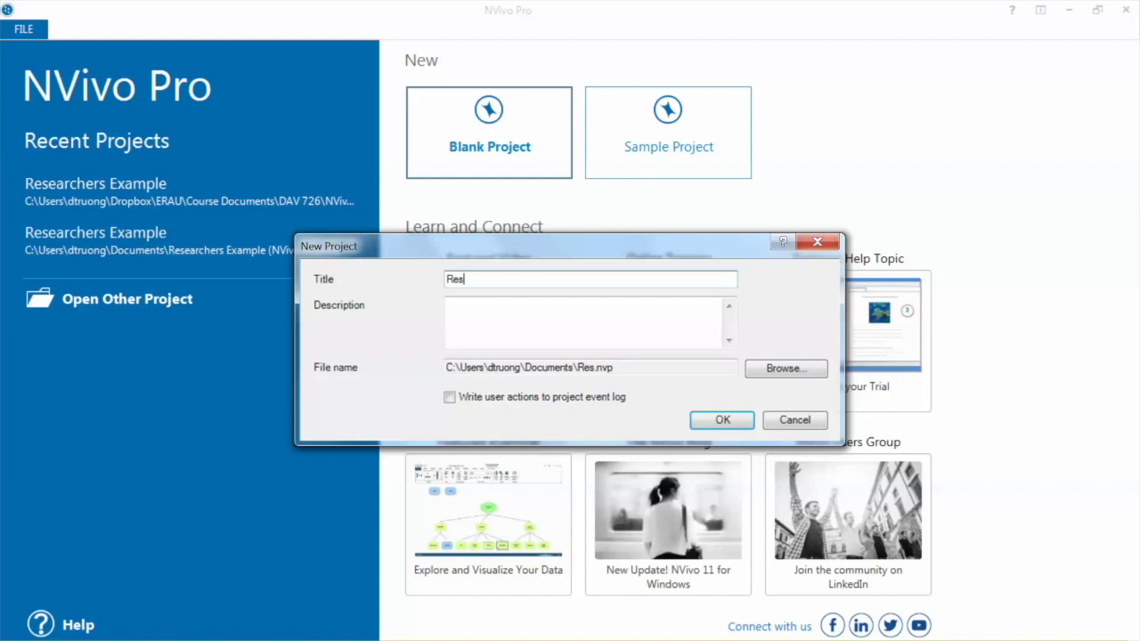
type("earchers")
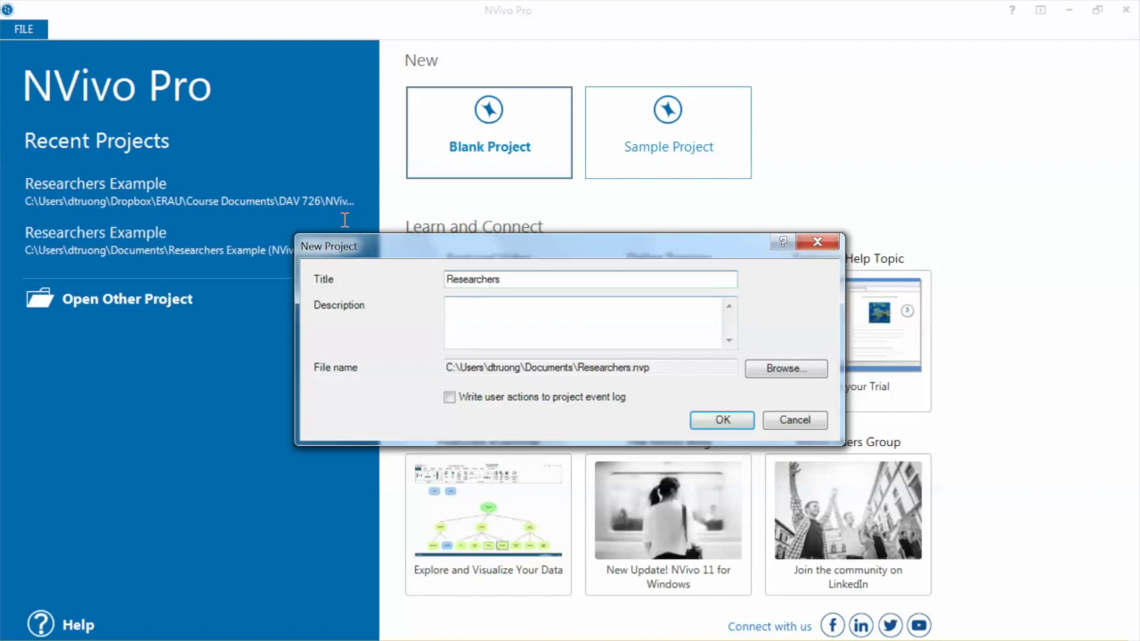
left_click(786, 368)
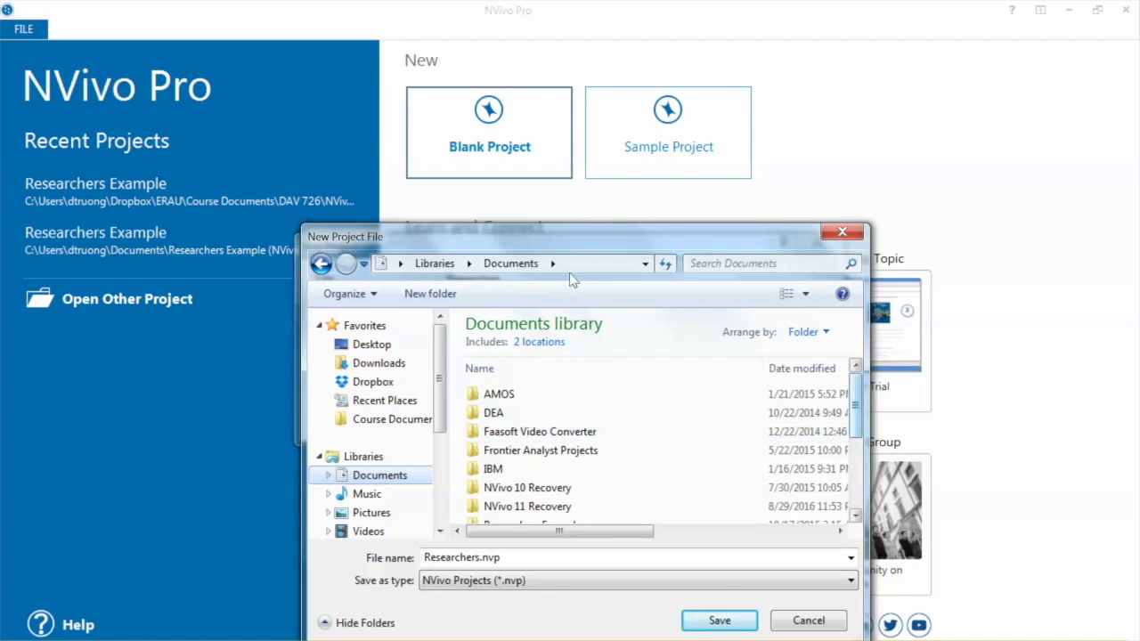
scroll(570, 280, "down", 1)
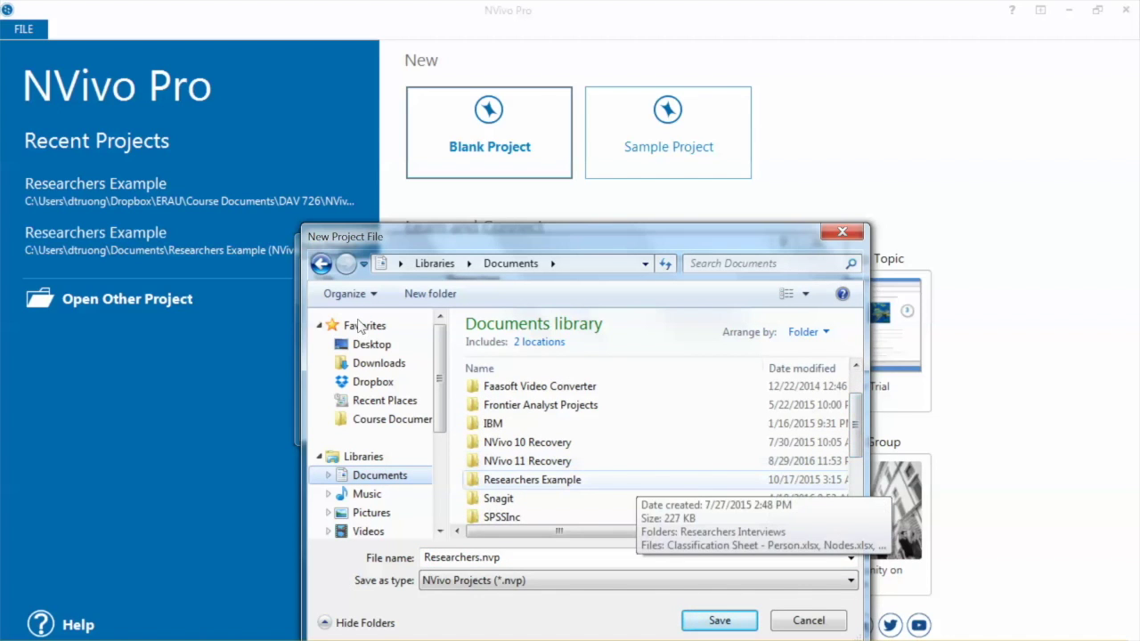
double_click(531, 479)
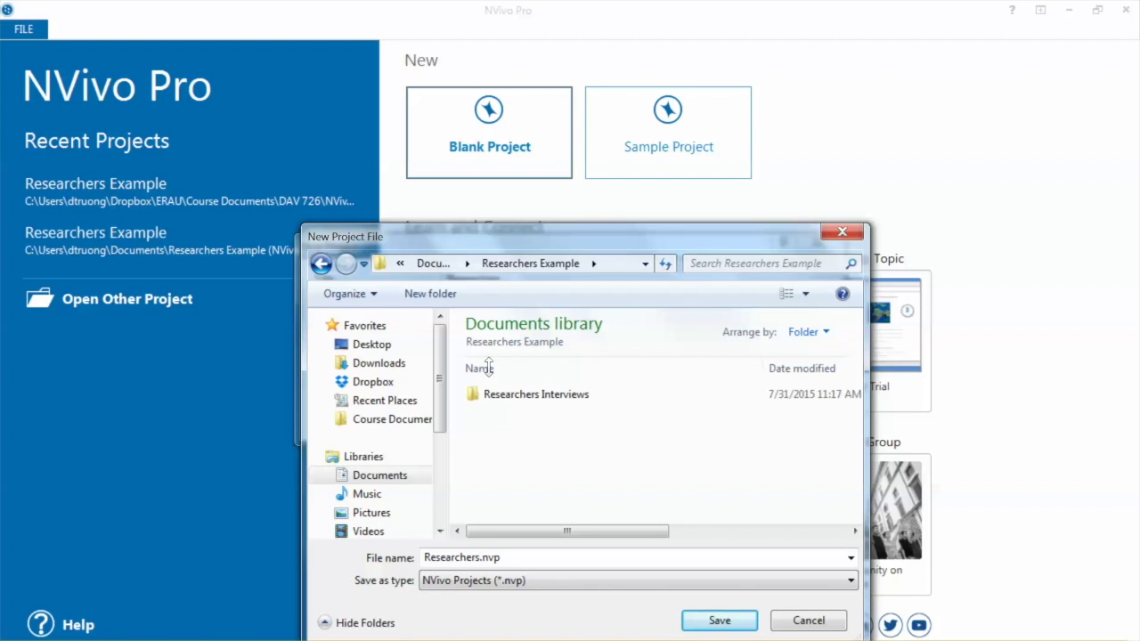
key("Return")
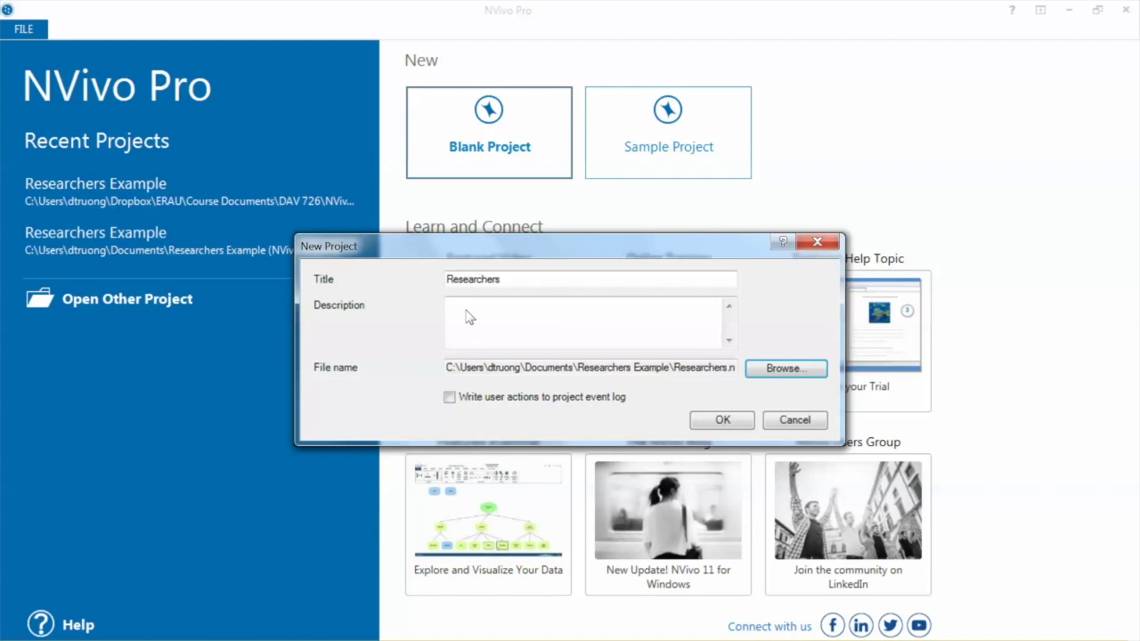
key("Return")
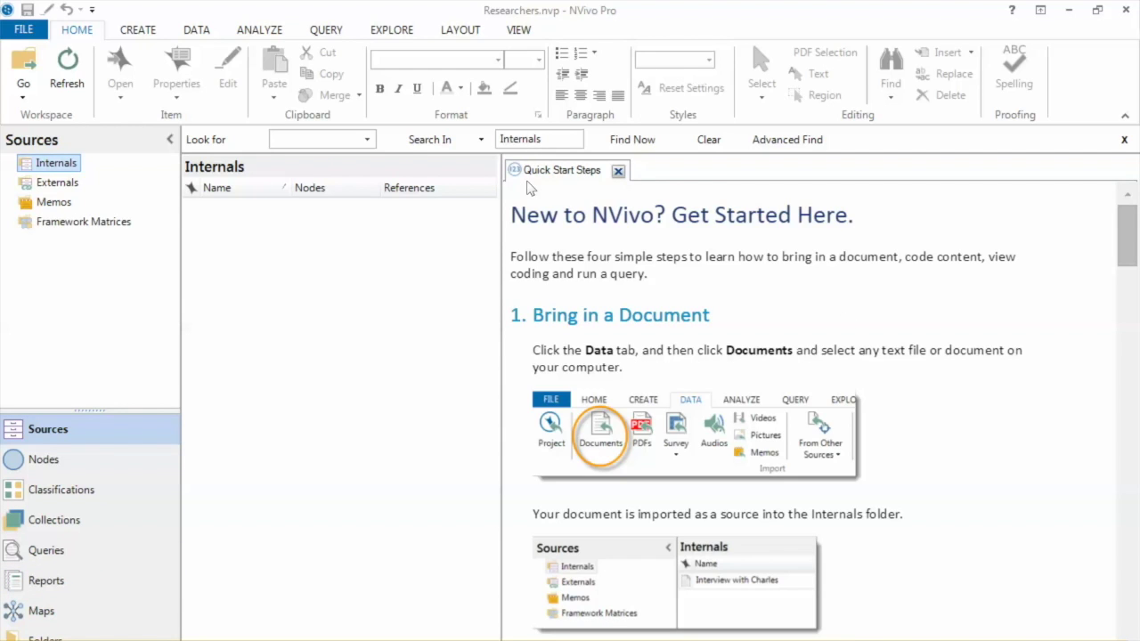
Step: Scroll through the Quick Start Steps guide in the new Researchers project
scroll(527, 187, "down", 8)
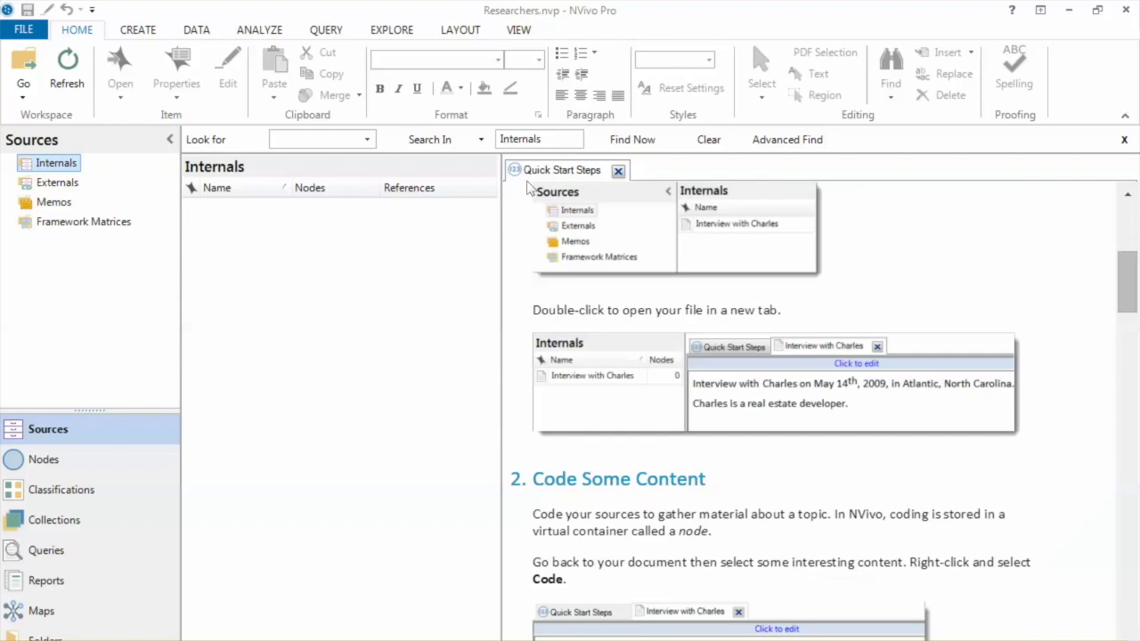
scroll(793, 277, "down", 3)
scroll(793, 279, "up", 6)
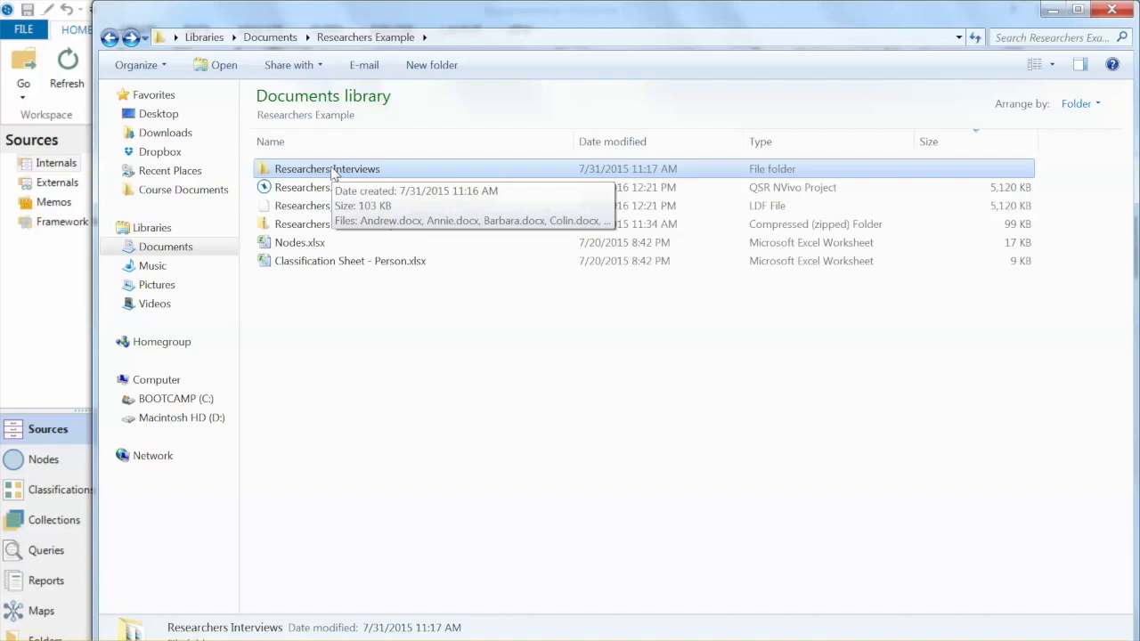
Step: Open Barbara.docx from the Researchers Interviews folder in Word
double_click(332, 169)
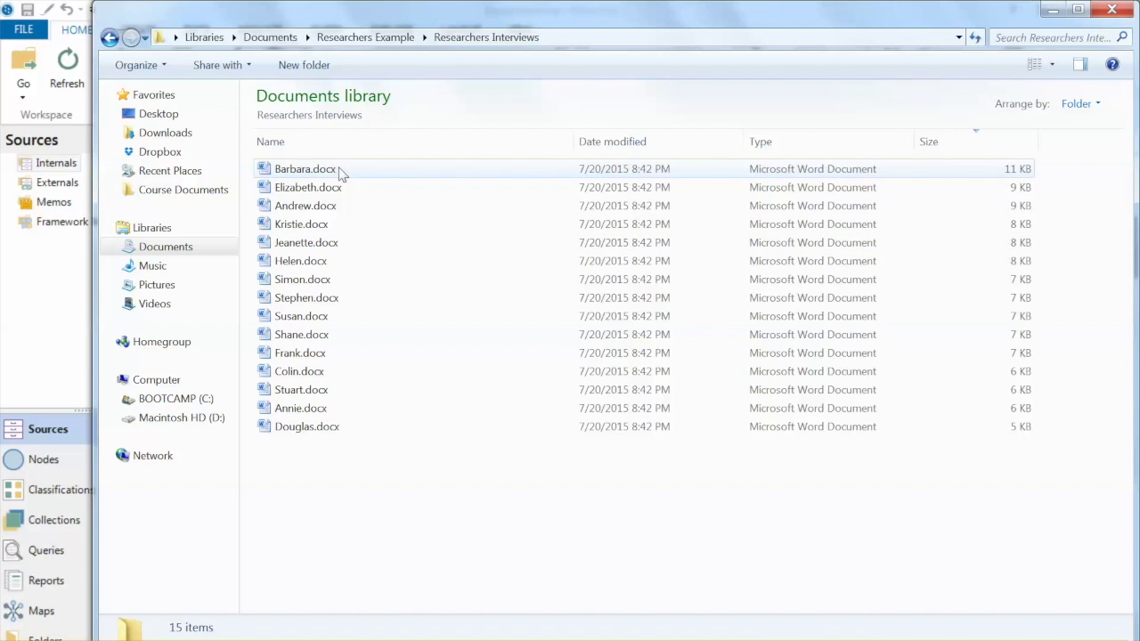
double_click(304, 170)
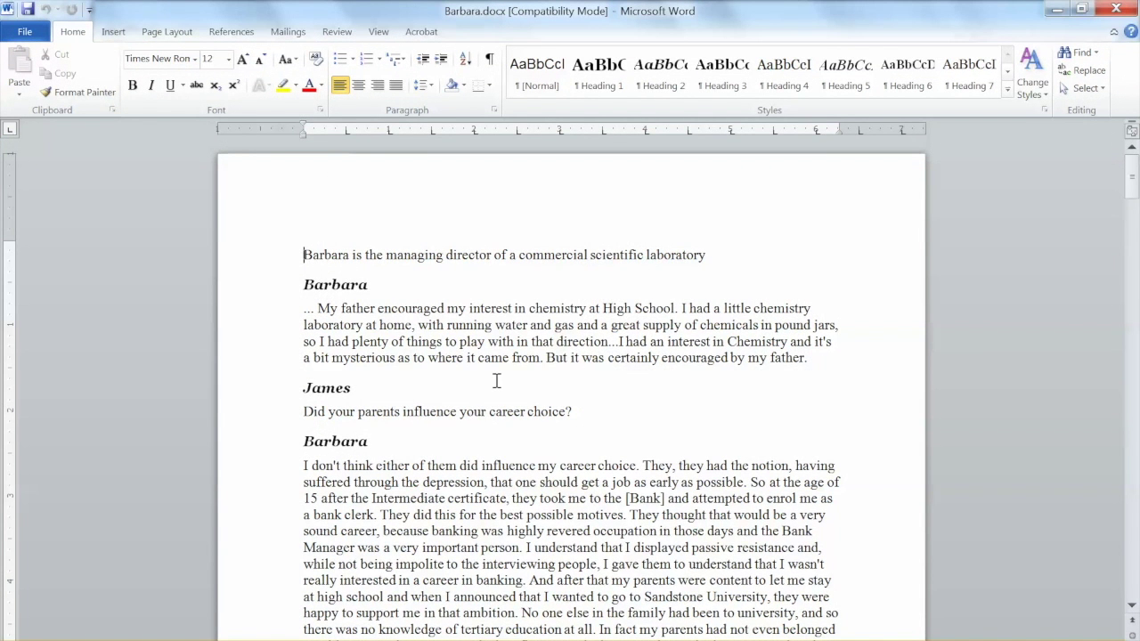
Step: Scroll down through Barbara's interview text in Word
scroll(497, 380, "down", 2)
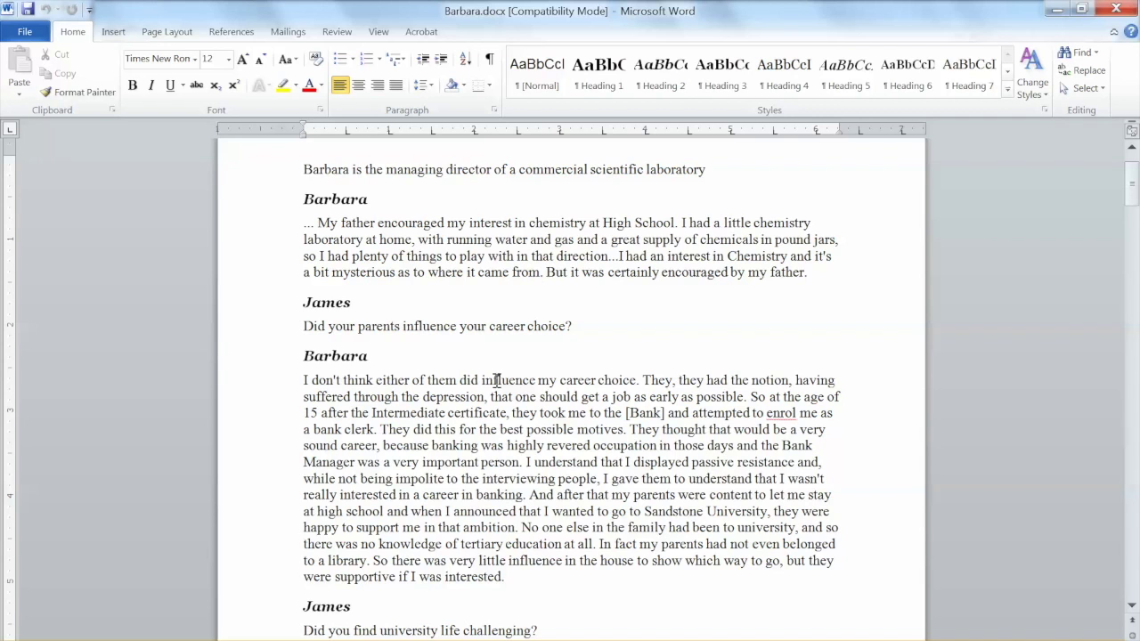
scroll(497, 379, "down", 2)
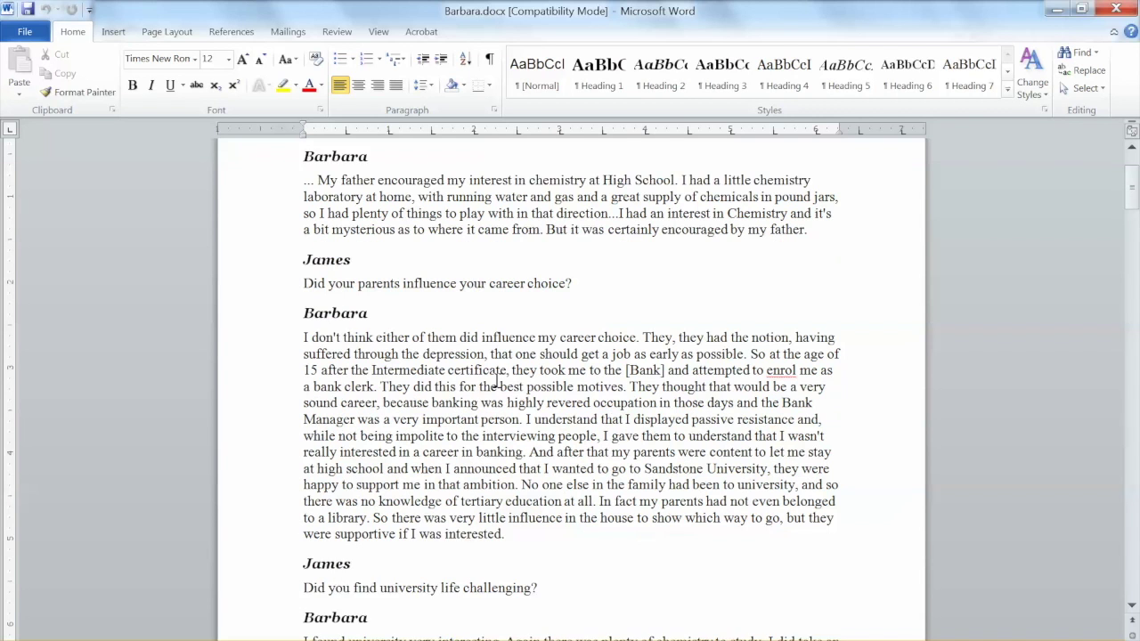
scroll(497, 379, "down", 3)
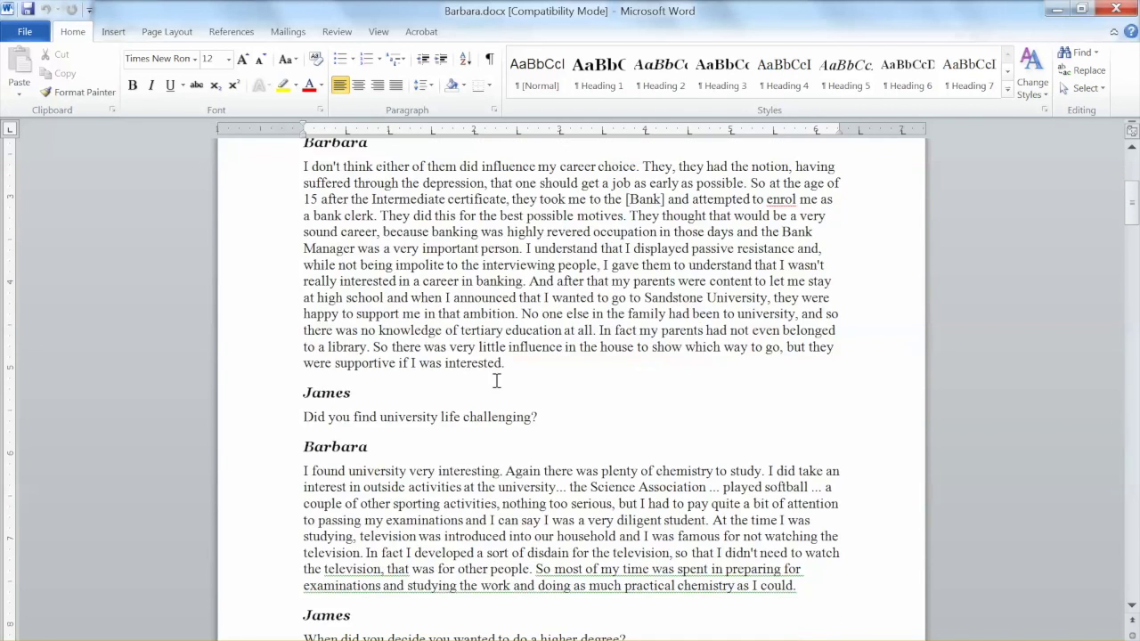
scroll(497, 382, "down", 3)
scroll(497, 381, "down", 2)
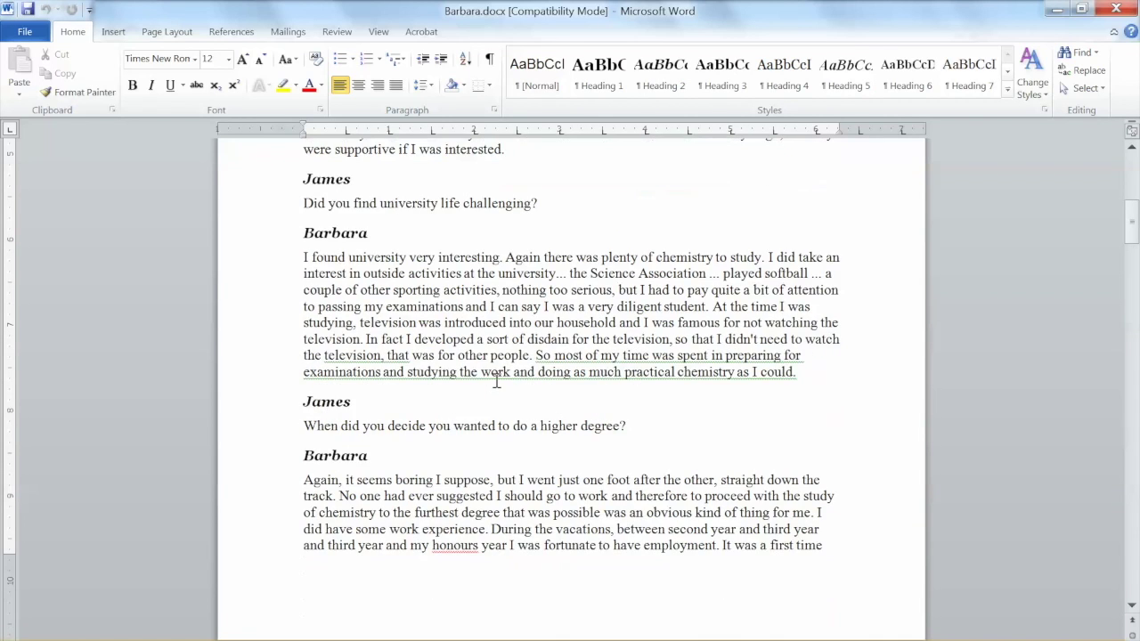
scroll(497, 381, "down", 8)
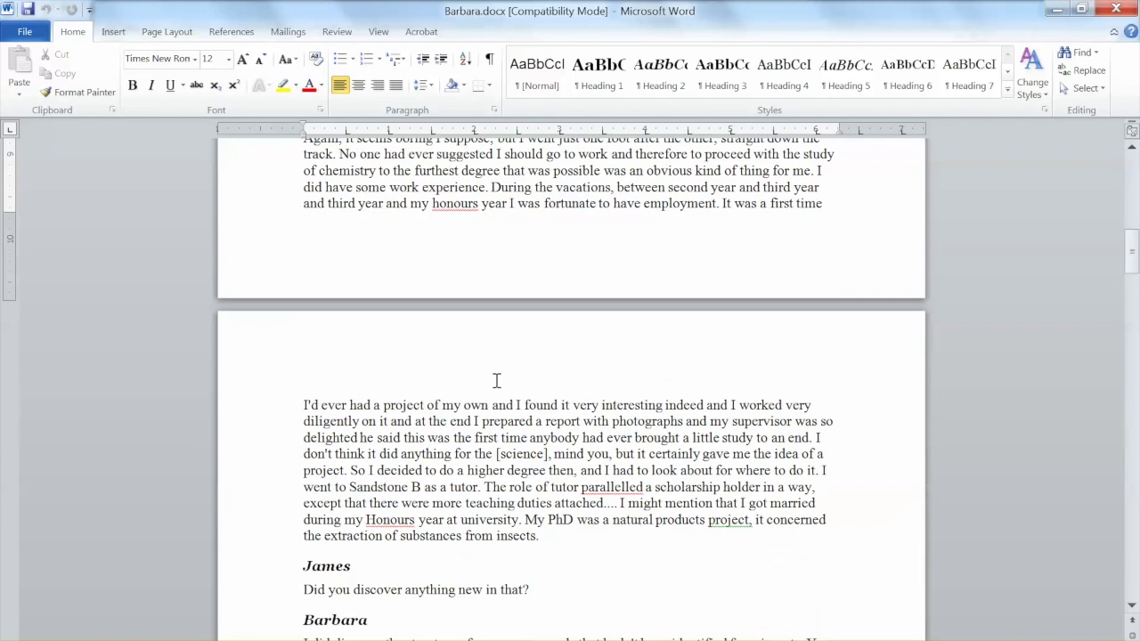
scroll(497, 381, "down", 3)
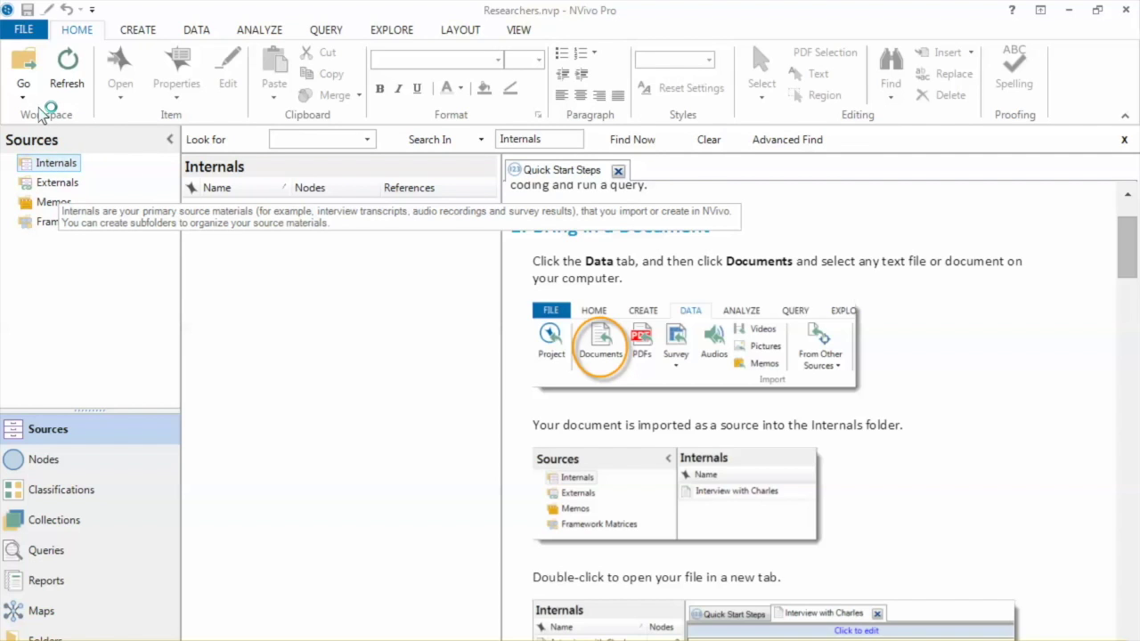
Step: Add a new folder named 'Interviews' under Internals
key("shift+F10")
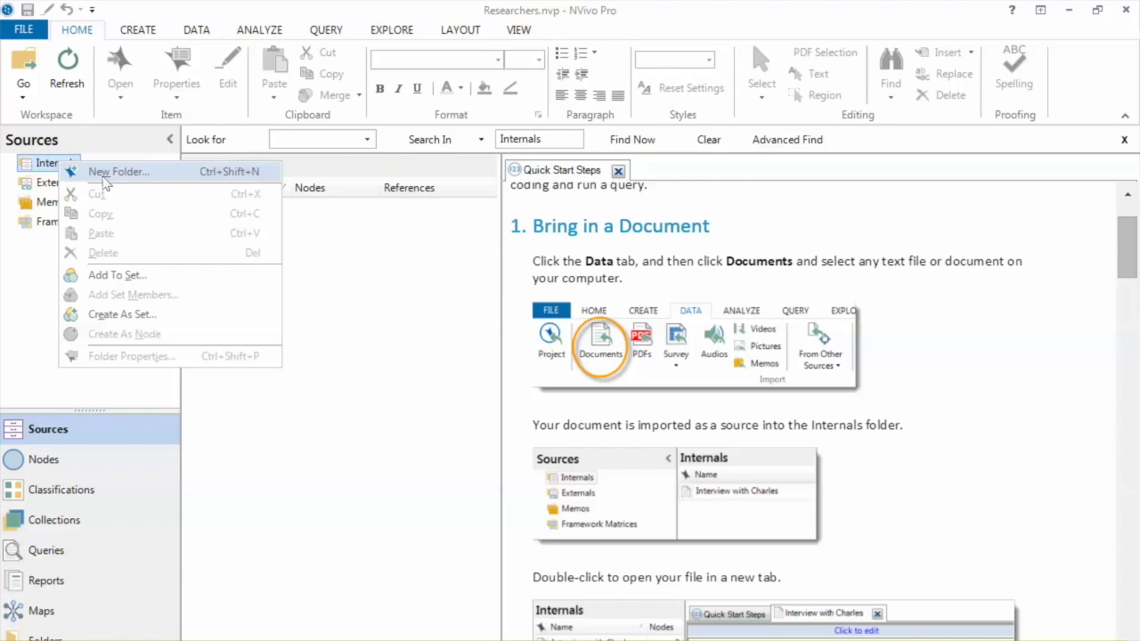
key("Return")
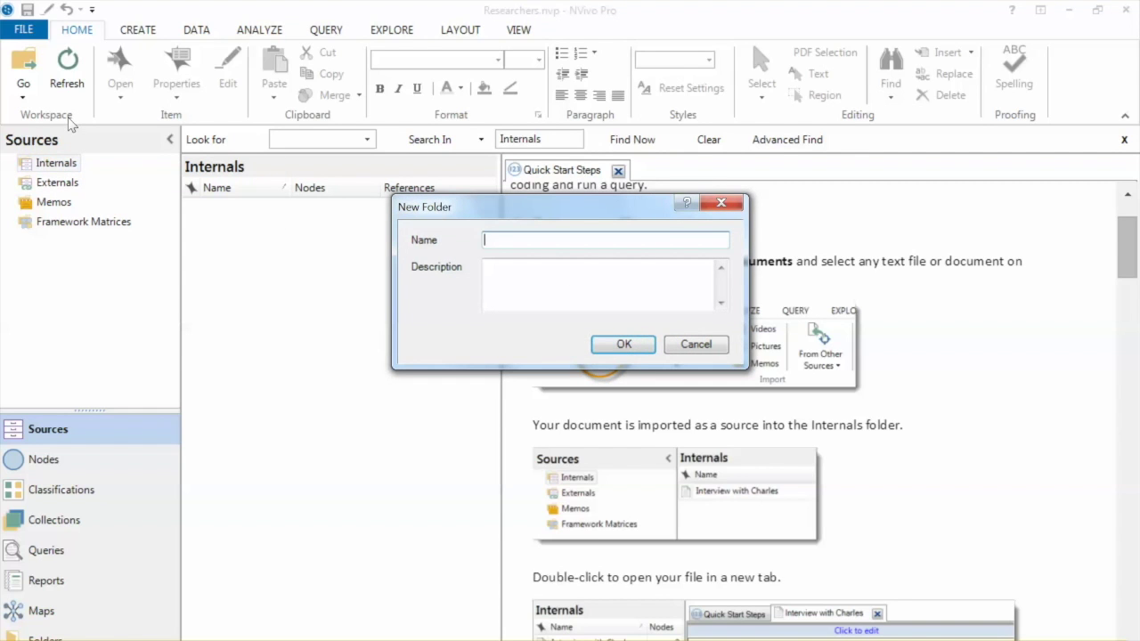
type("Interviews")
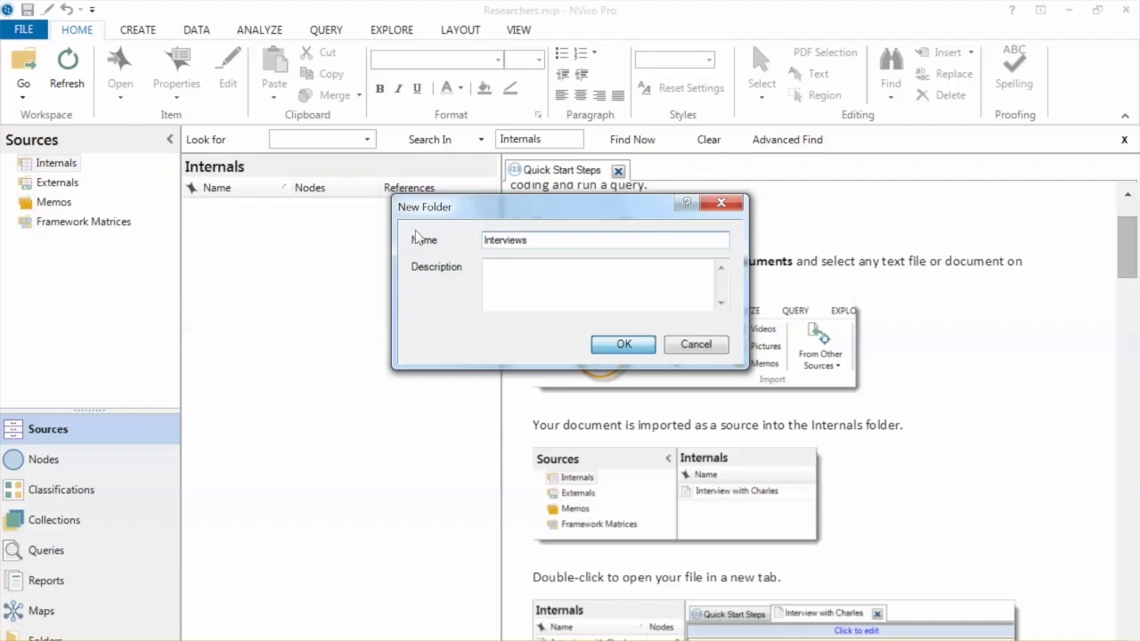
key("Return")
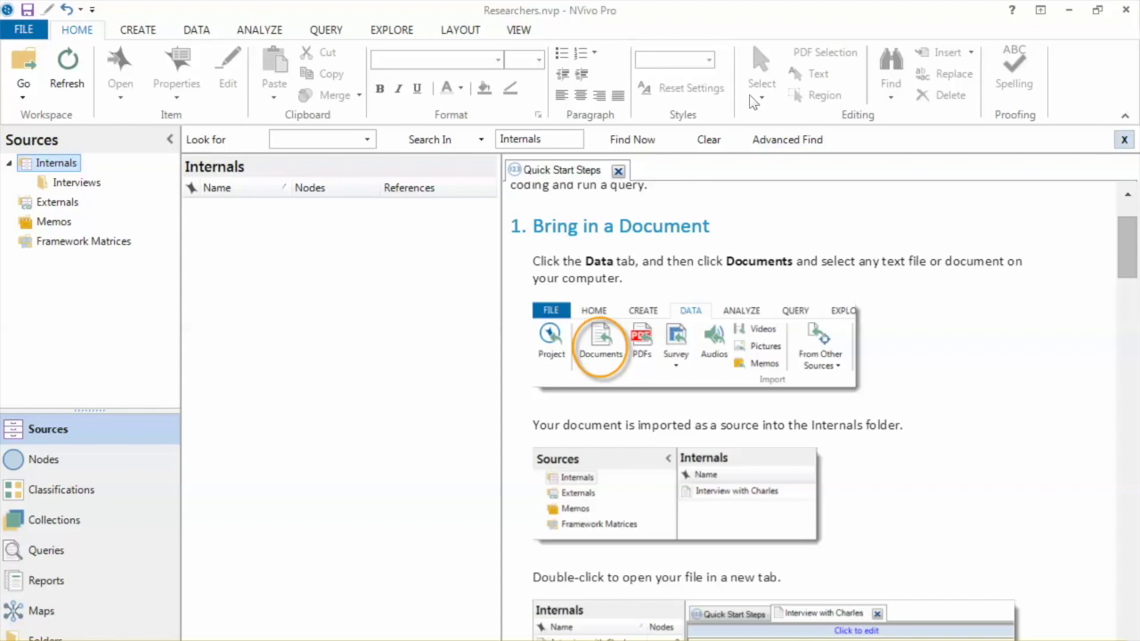
Step: Close the Quick Start Steps guide and open the Interviews folder
left_click(618, 170)
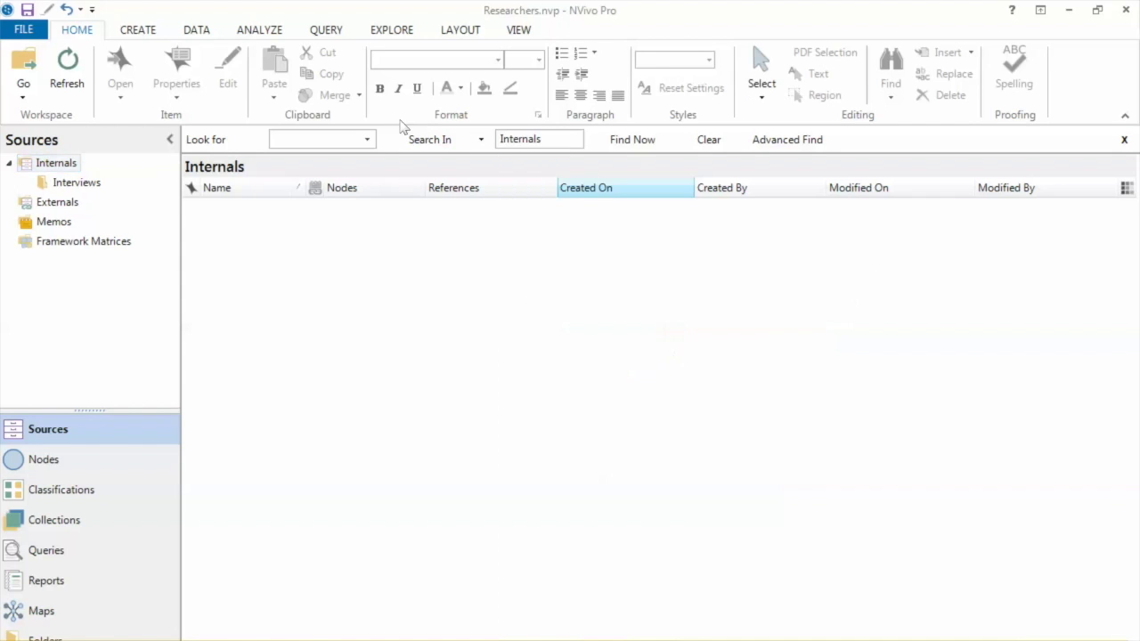
key("shift+F10")
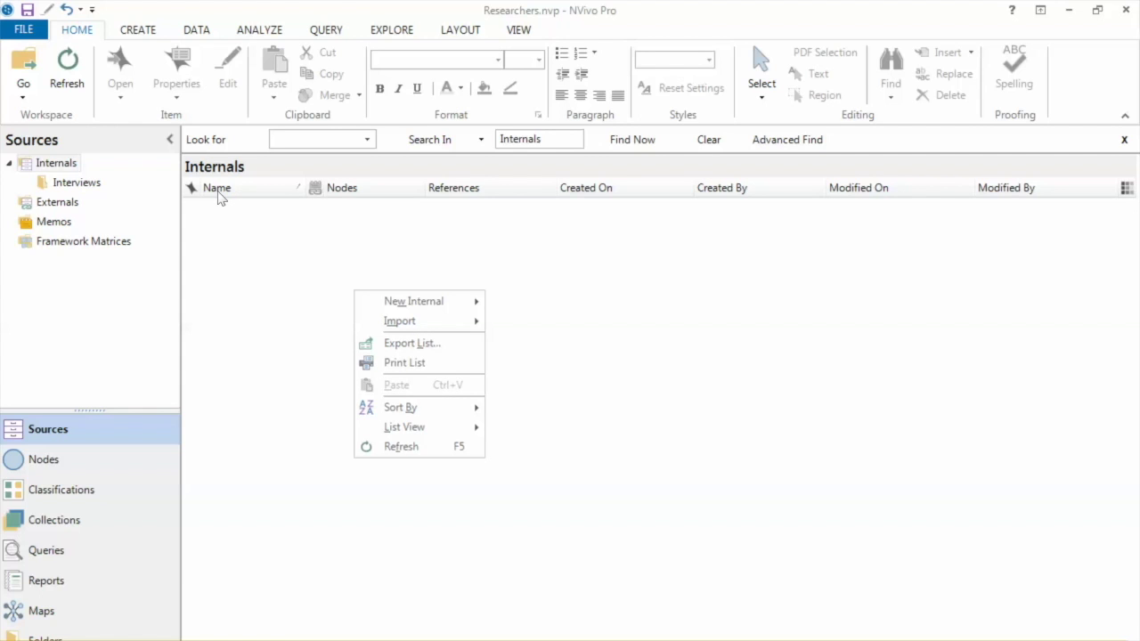
left_click(77, 182)
Step: Import Barbara.docx through Douglas.docx from Researchers Example\Researchers Interviews as documents
key("shift+F10")
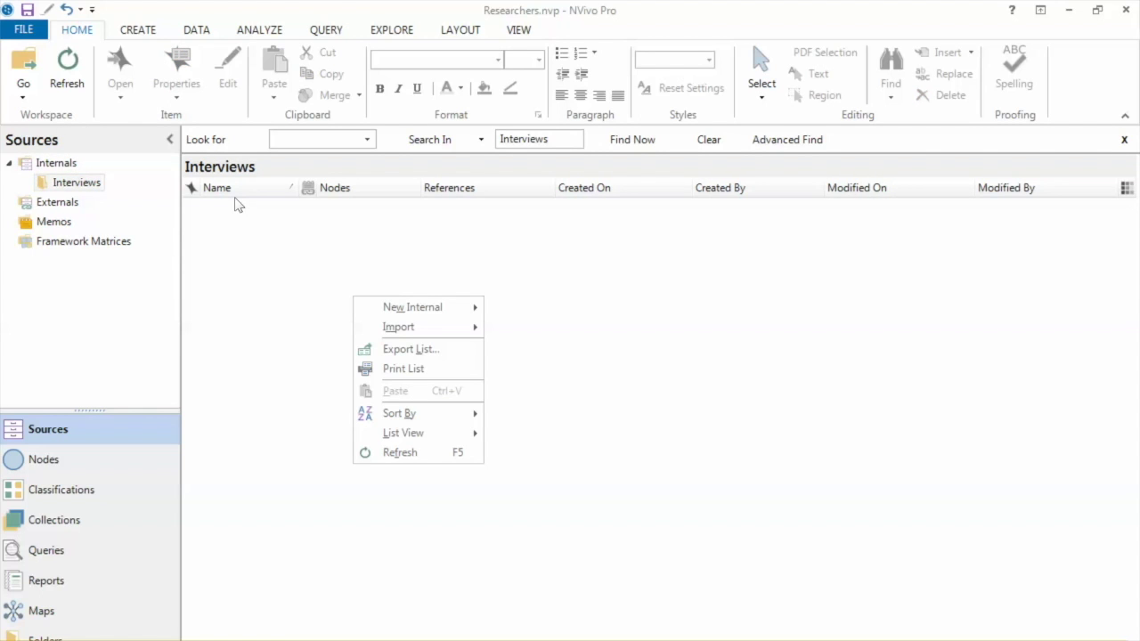
key("Down")
key("Down")
key("Right")
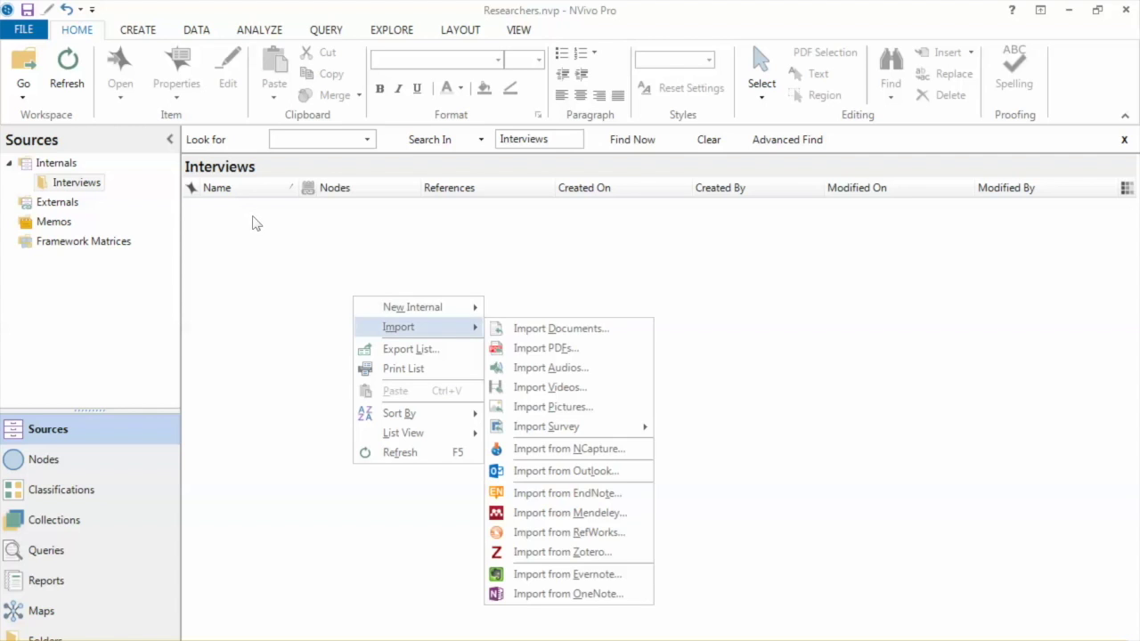
key("Return")
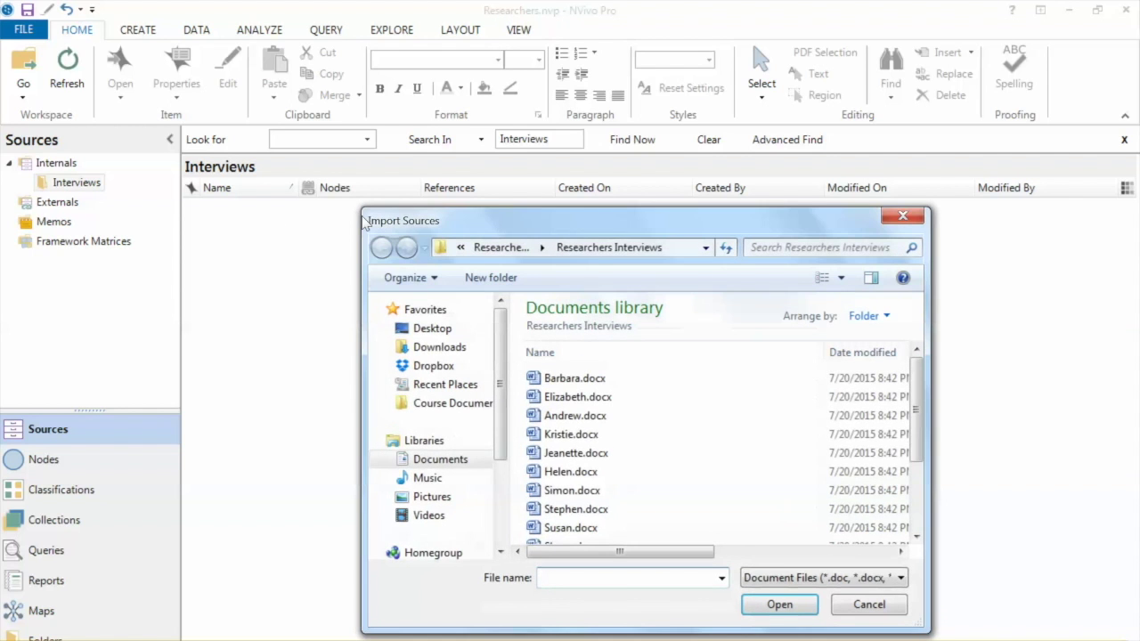
key("shift+Tab")
key("Down")
key("Down")
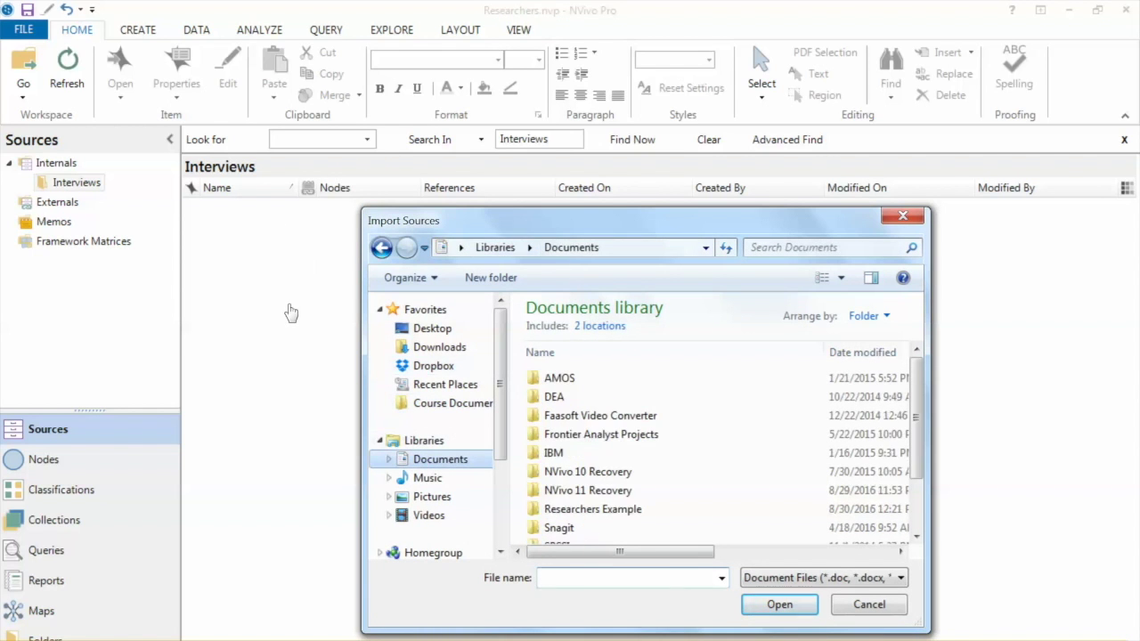
double_click(589, 509)
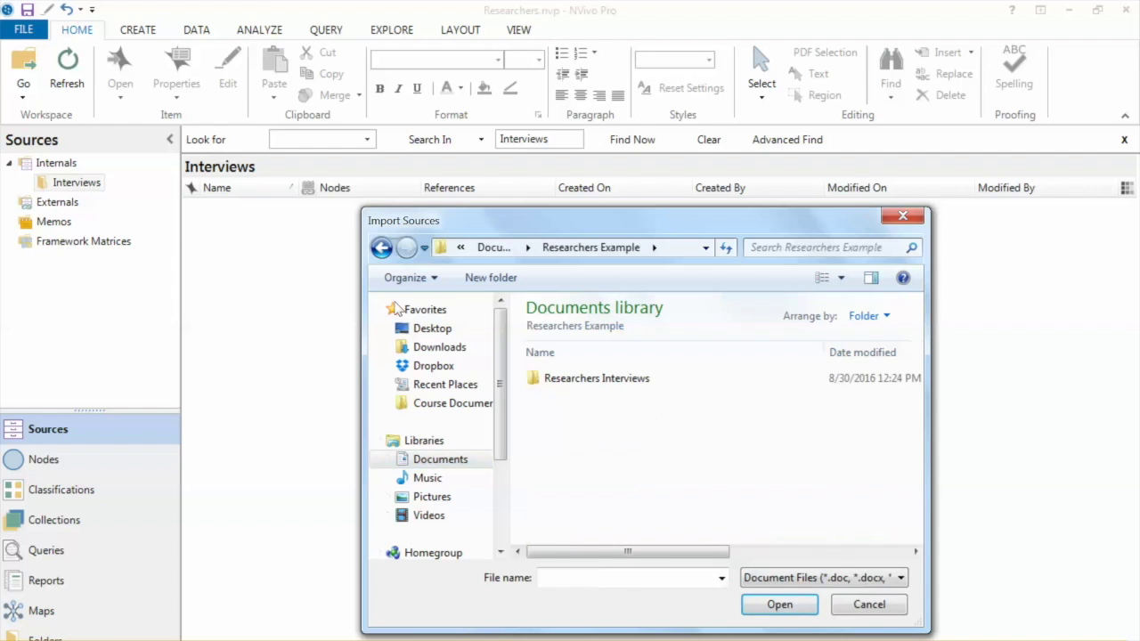
double_click(592, 380)
left_click(575, 378)
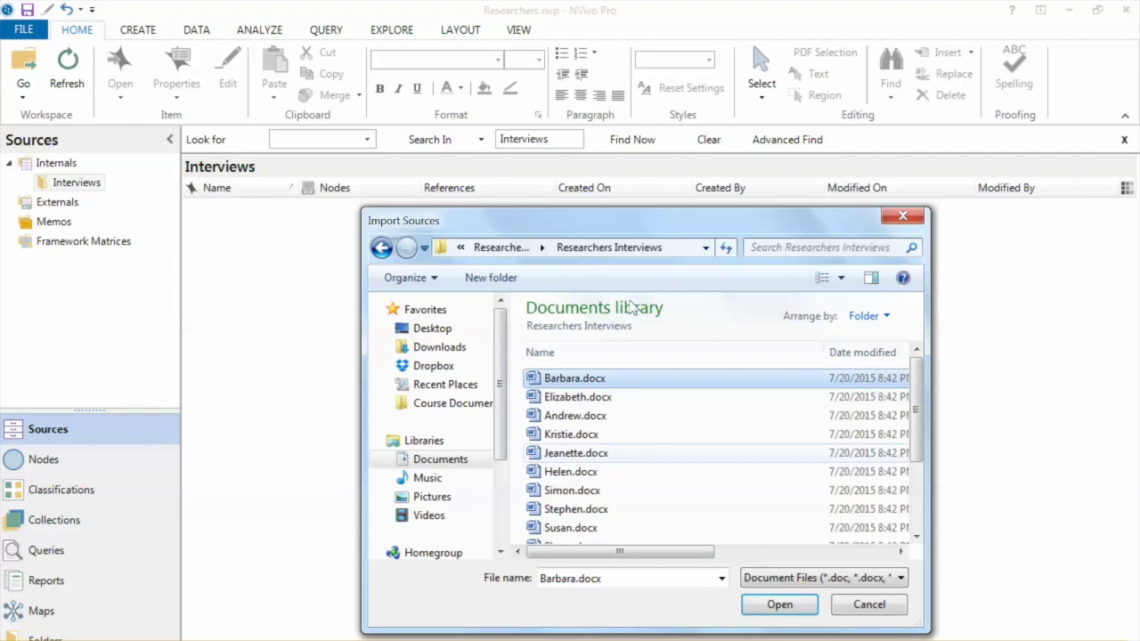
scroll(917, 498, "down", 2)
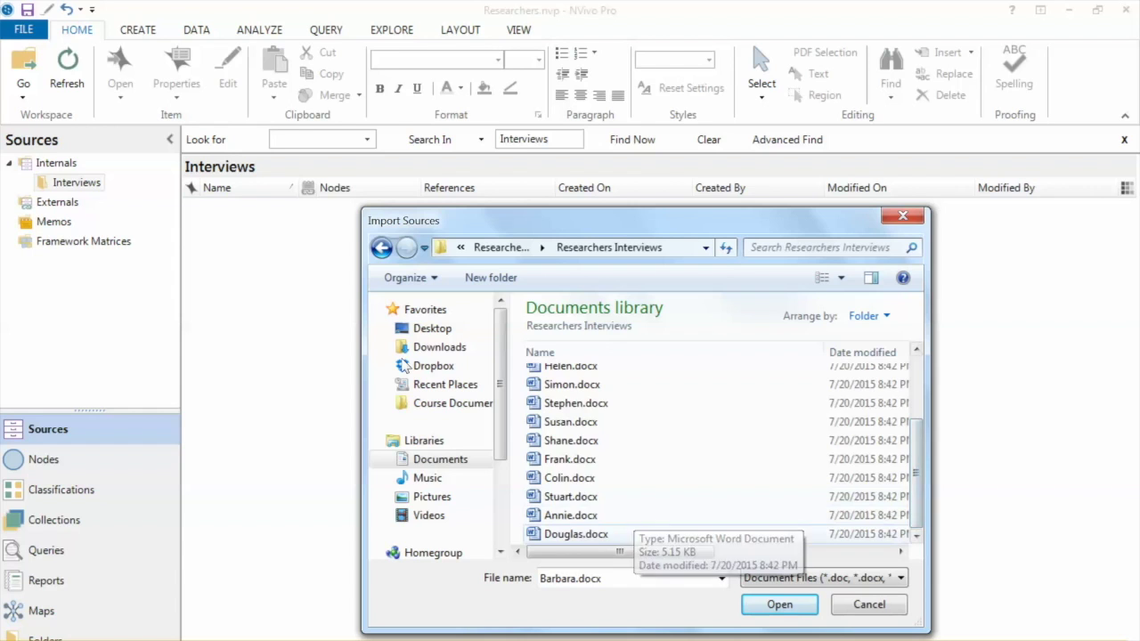
left_click(588, 533, "shift")
key("Return")
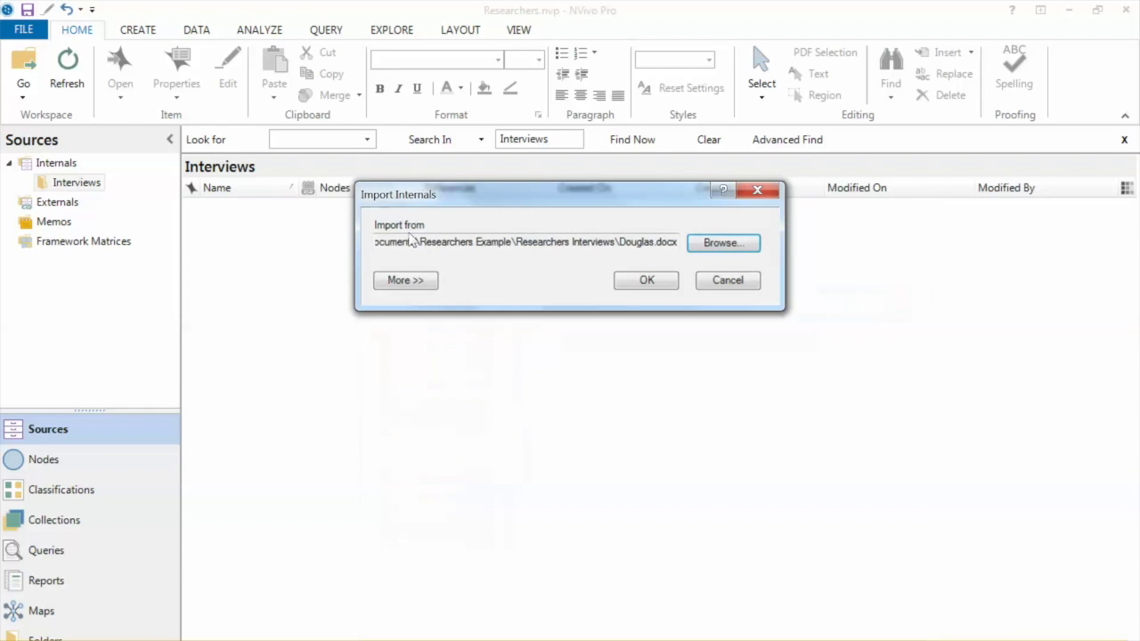
key("Return")
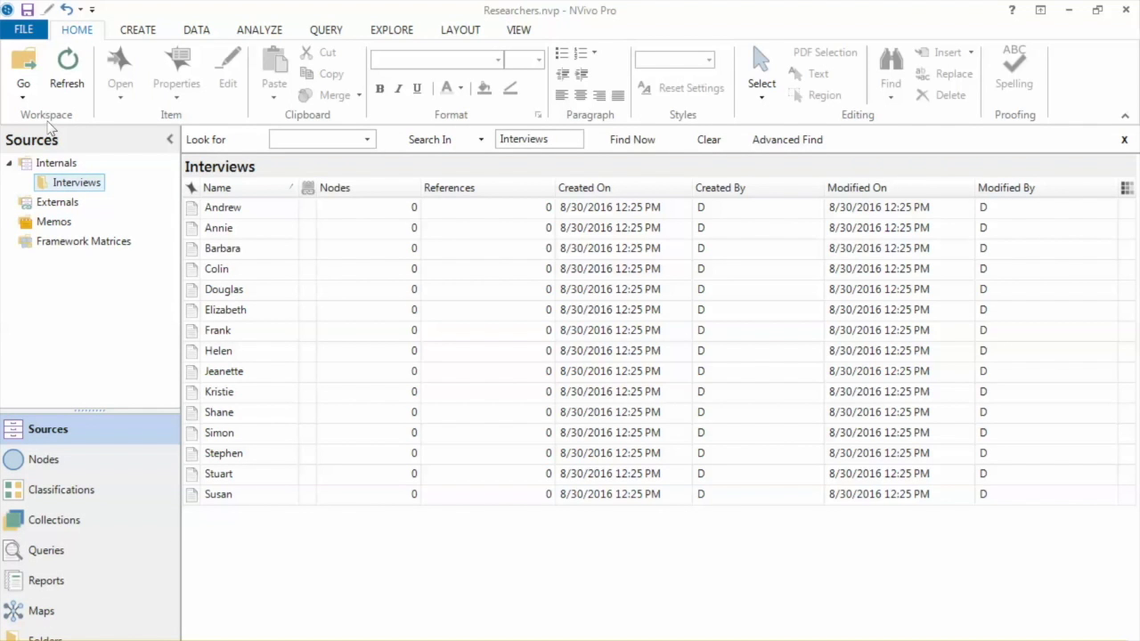
Step: Keep the Interviews folder name unchanged and open Andrew's interview in the detail view
key("F2")
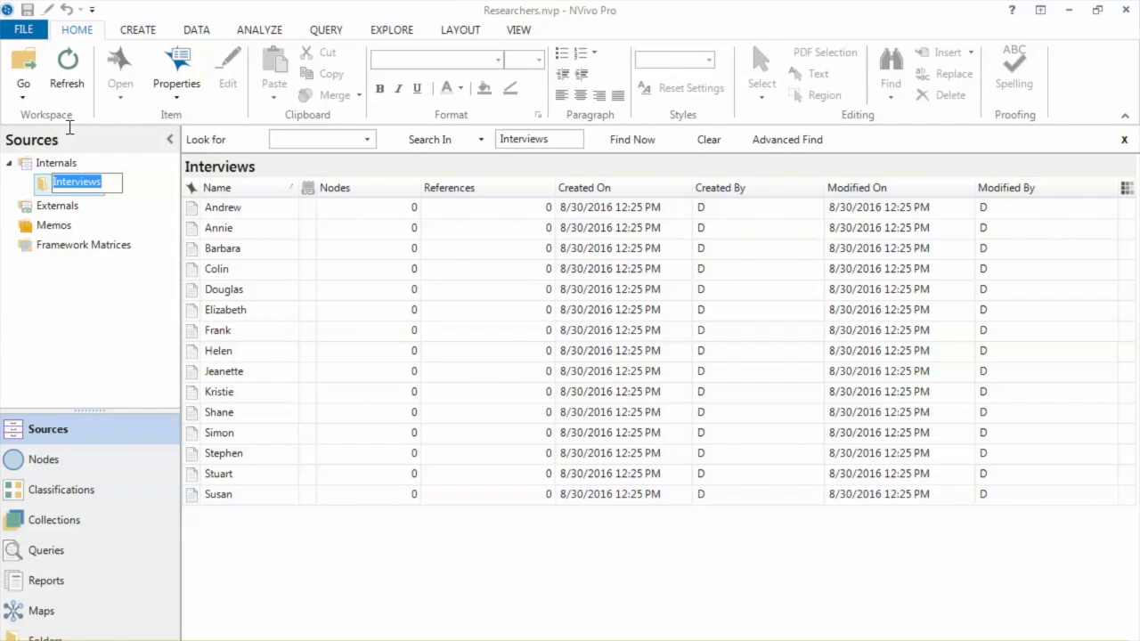
key("Return")
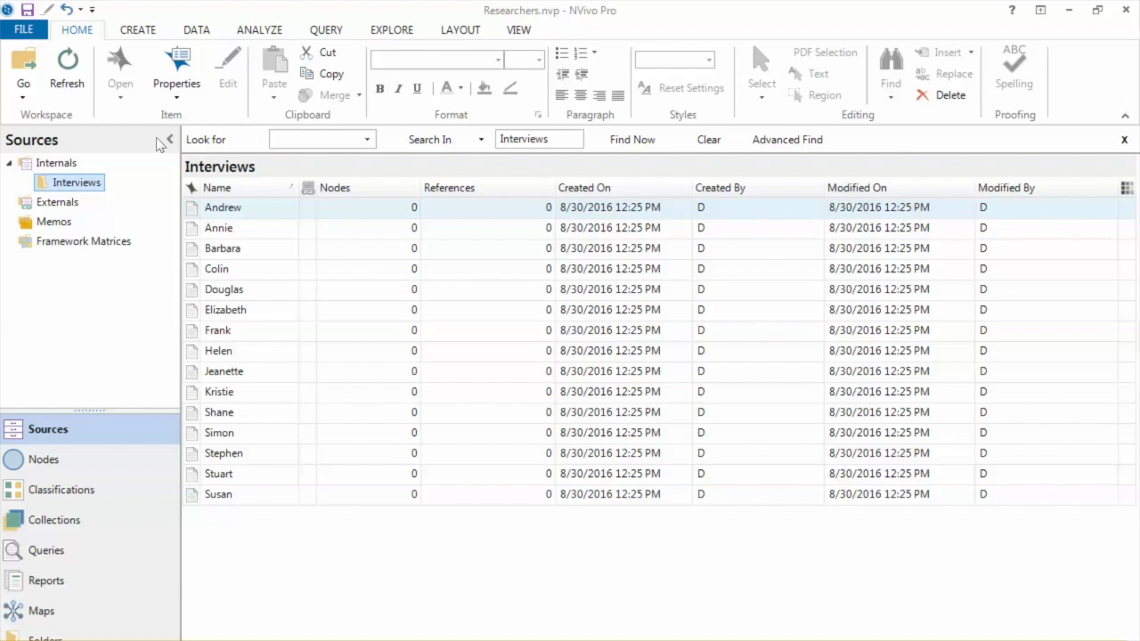
double_click(564, 210)
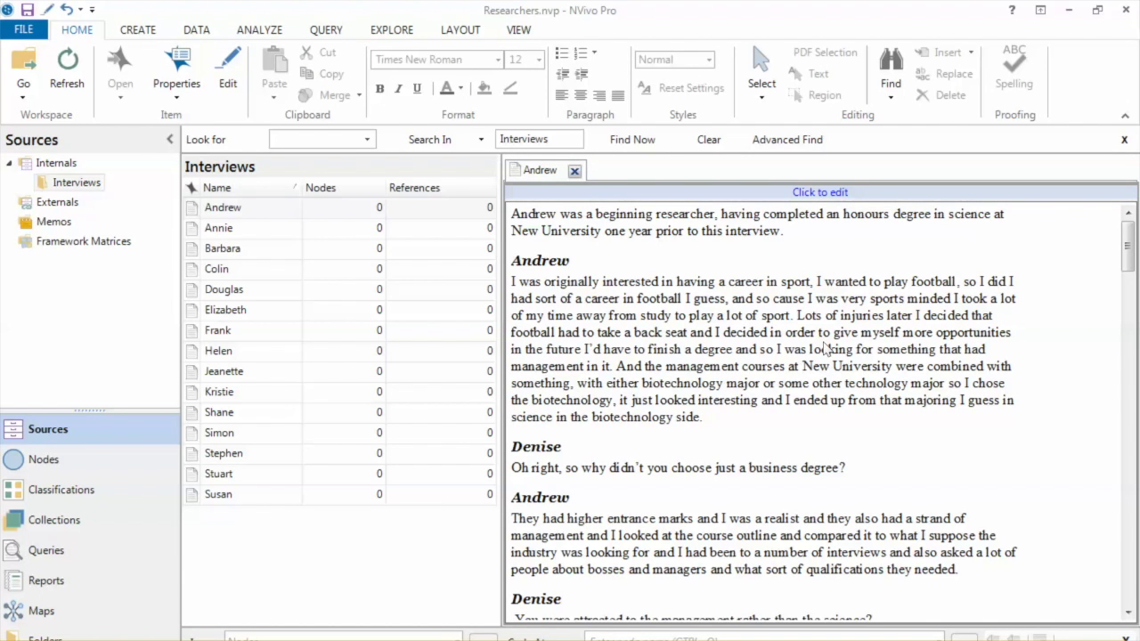
Step: Switch the Detail View layout to Bottom, then back to Right beside the interview list
left_click(519, 29)
left_click(135, 84)
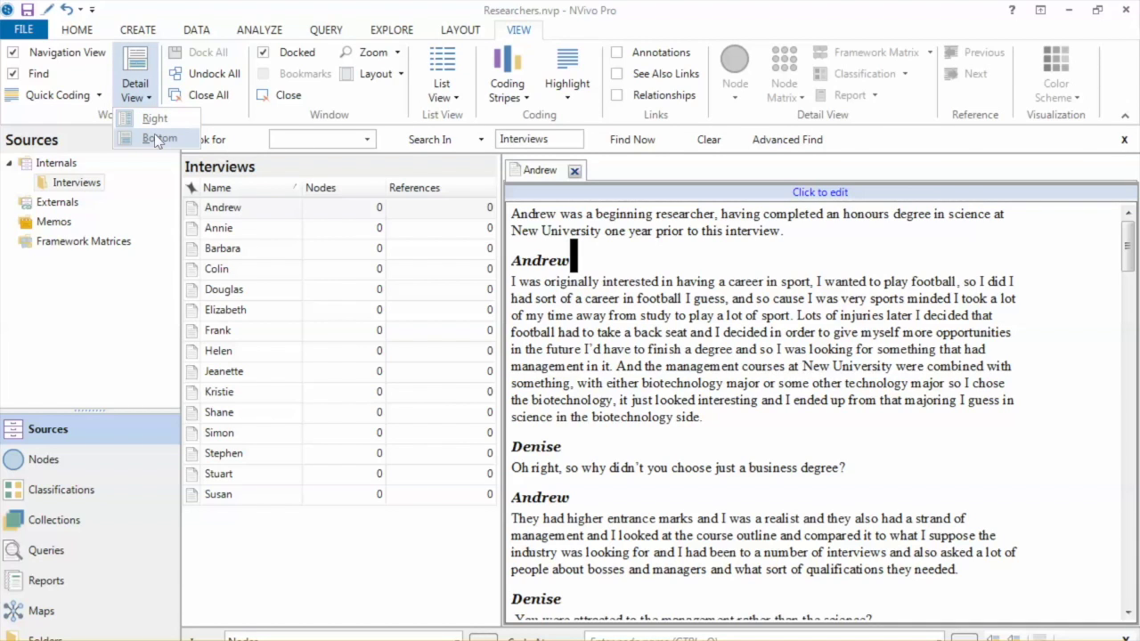
left_click(108, 86)
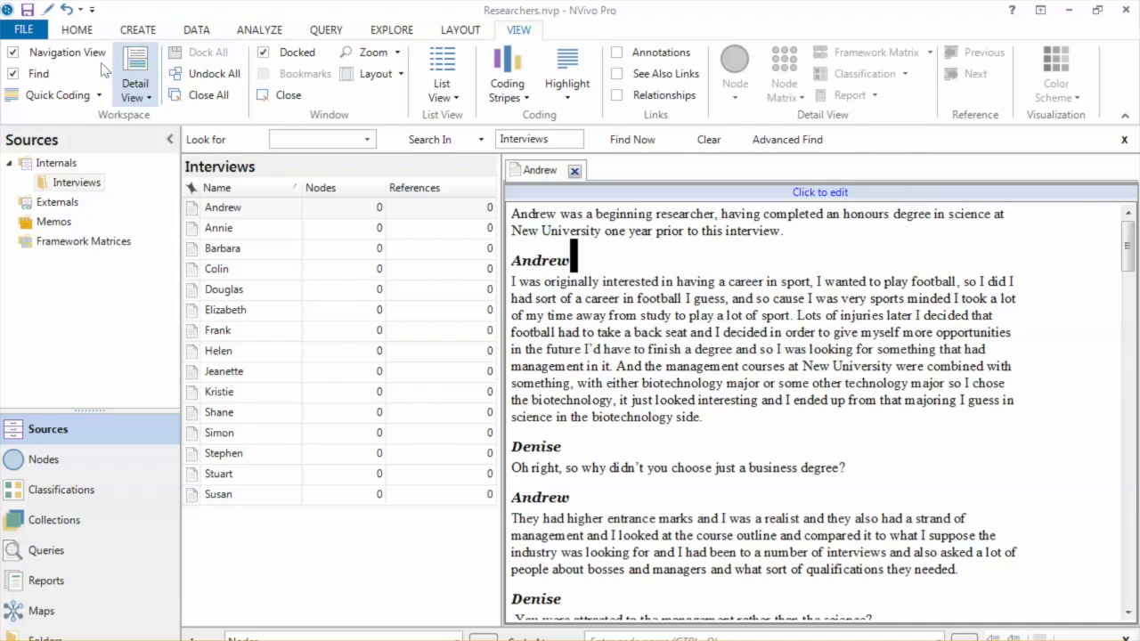
left_click(110, 82)
left_click(156, 138)
left_click(111, 79)
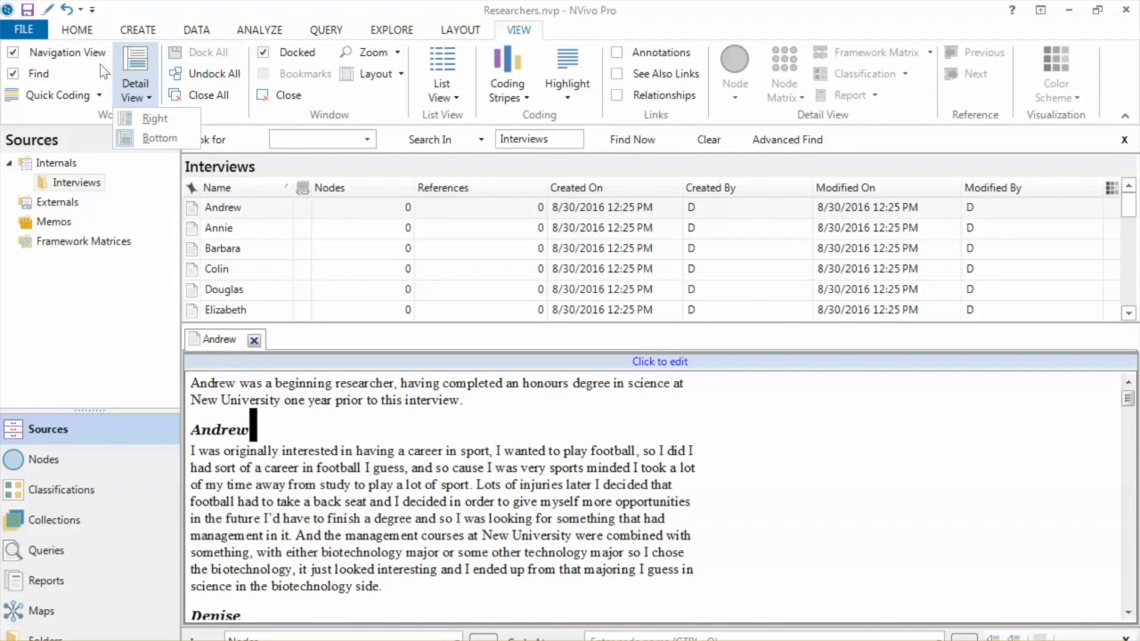
key("Down")
key("Return")
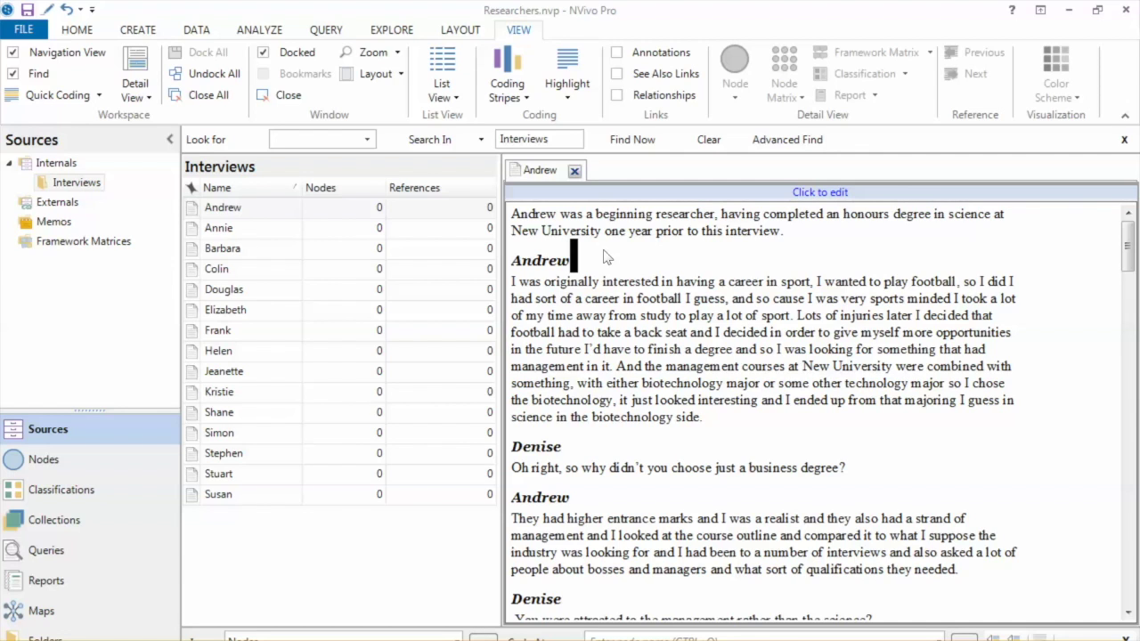
Step: Select the football 'back seat' passage and add a New Annotation via Links > Annotation
mouse_move(606, 333)
left_mouse_down()
mouse_move(773, 316)
mouse_move(832, 332)
left_mouse_up()
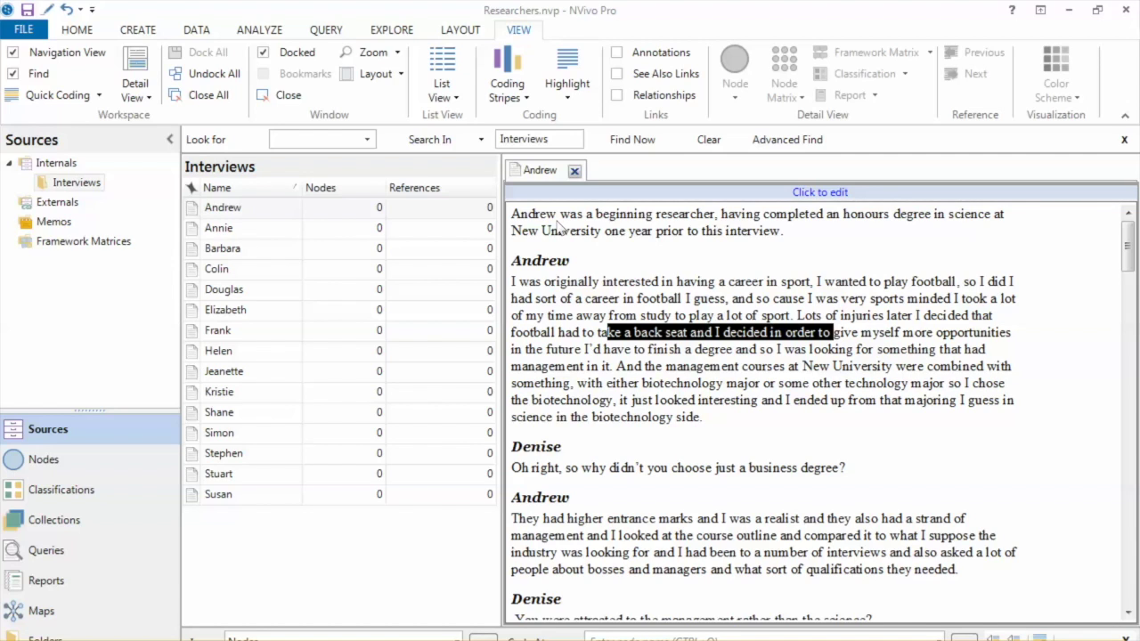
right_click(825, 332)
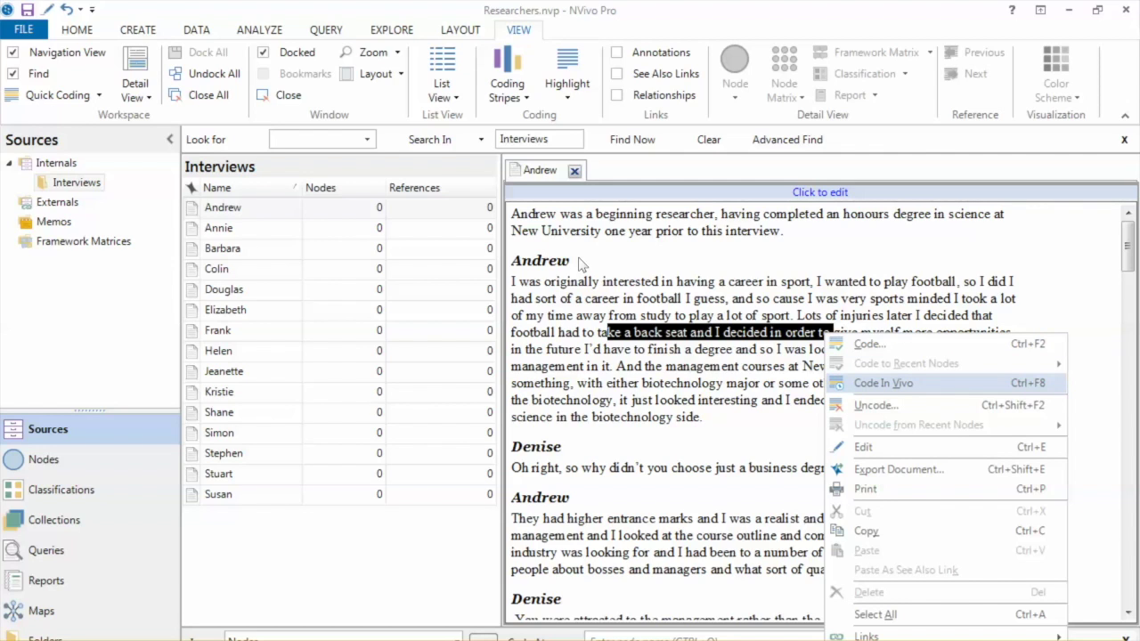
key("Up")
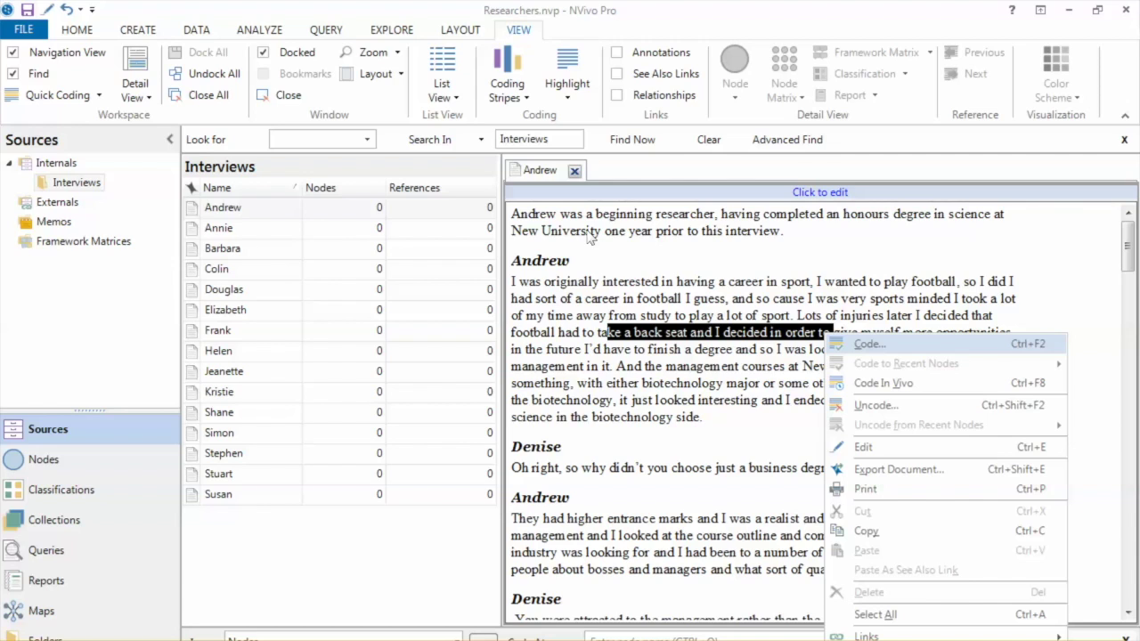
key("Down")
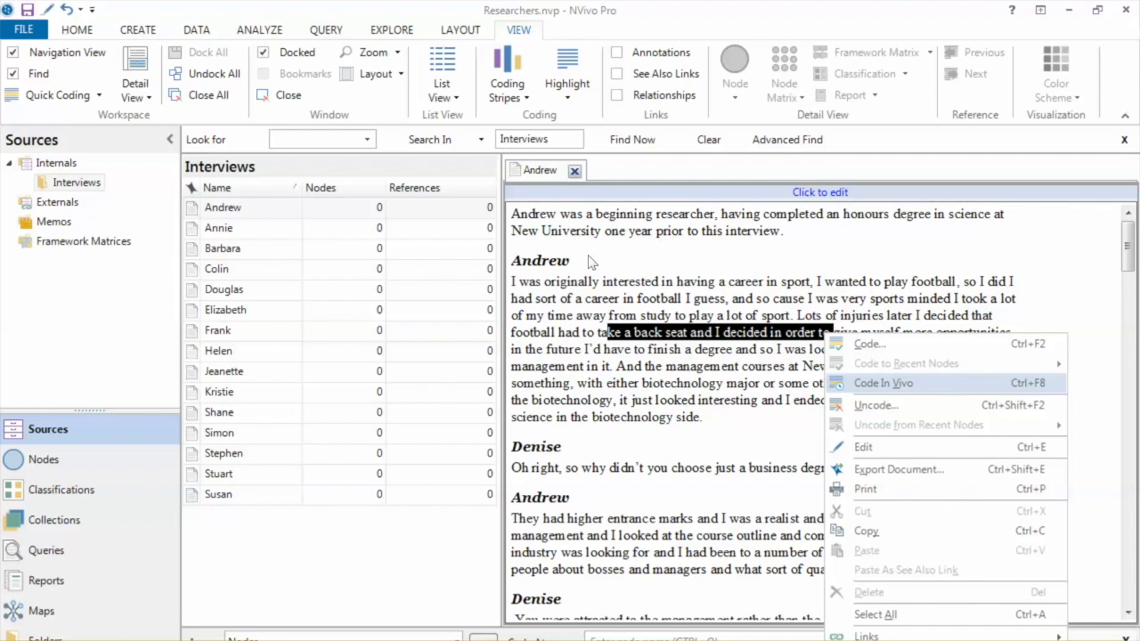
key("Down")
key("Down")
key("Down")
key("Down")
key("Down")
key("Down")
key("Down")
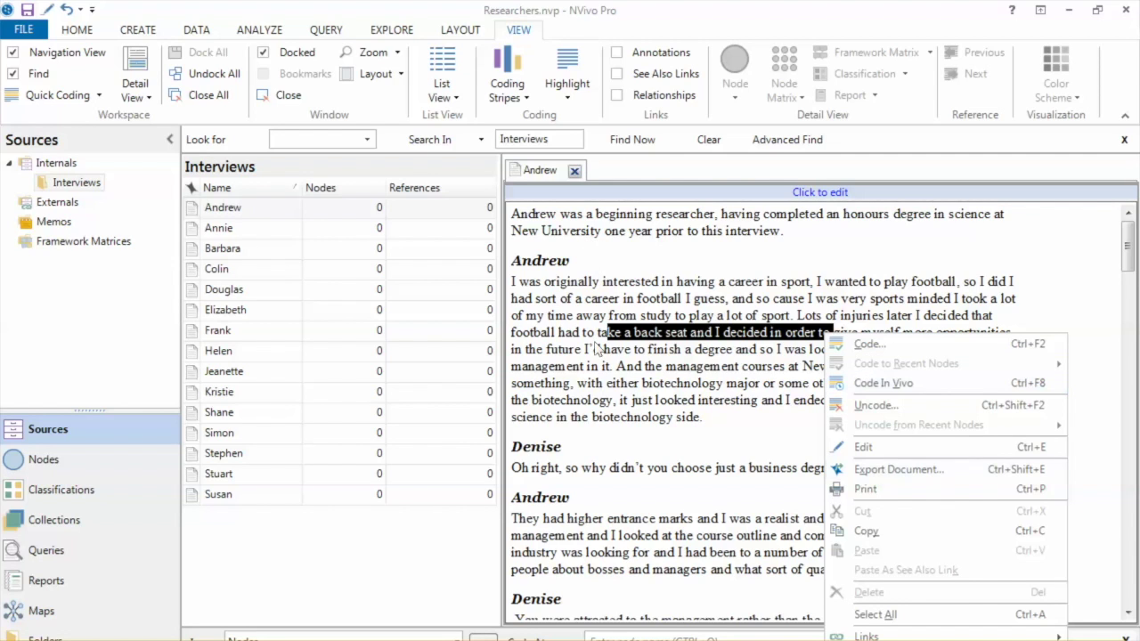
key("Right")
key("Down")
key("Down")
key("Down")
key("Right")
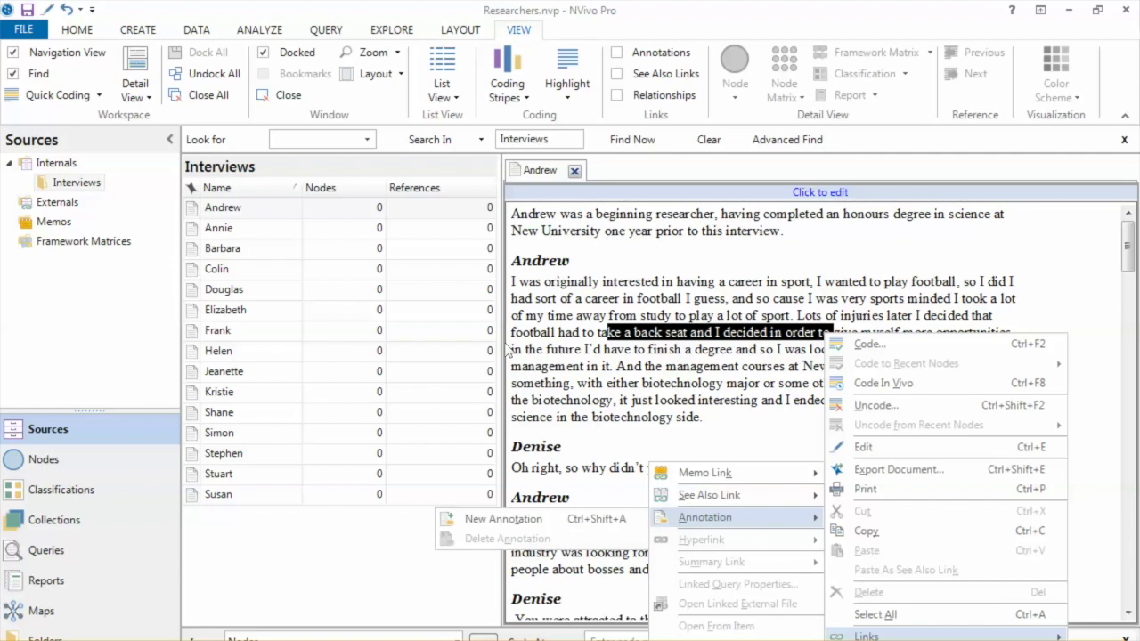
key("Return")
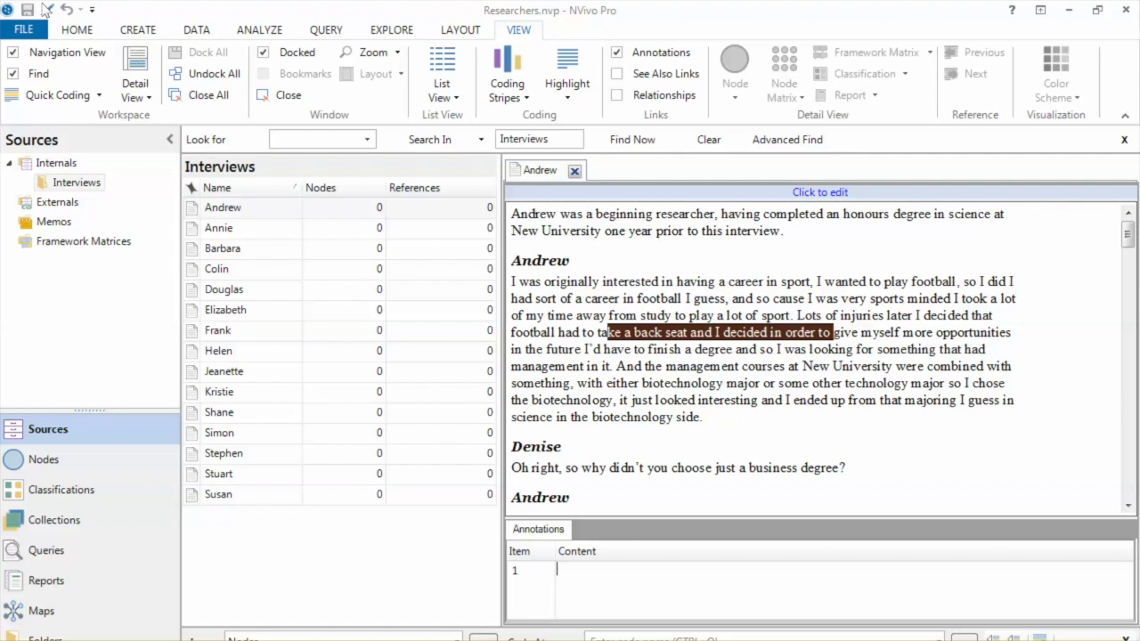
key("shift+F10")
key("Up")
key("Right")
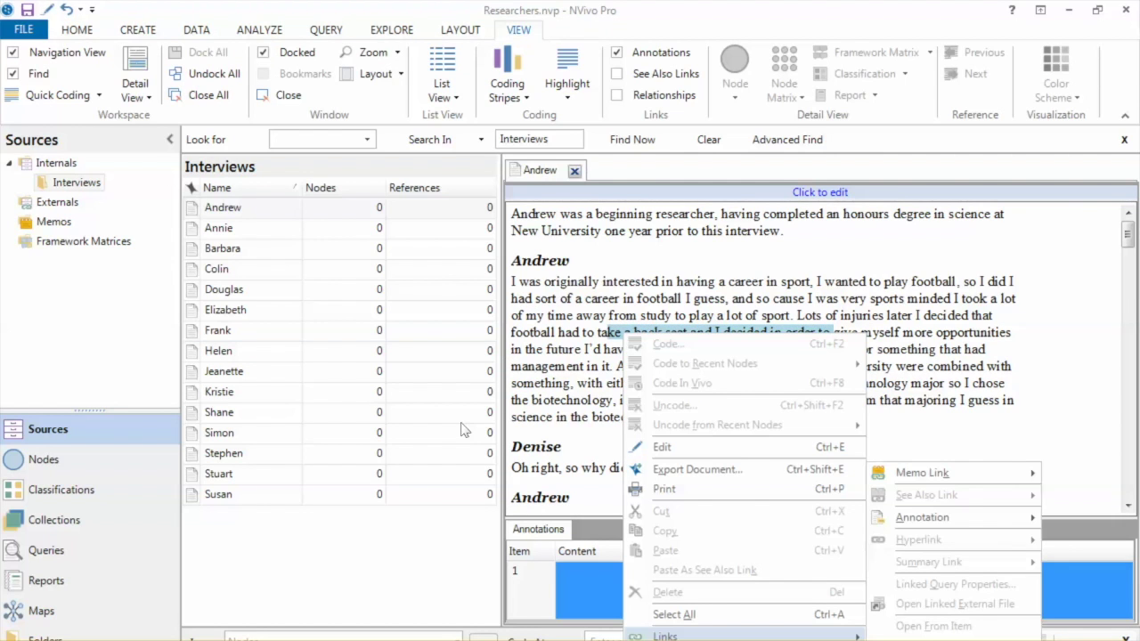
key("Down")
key("Right")
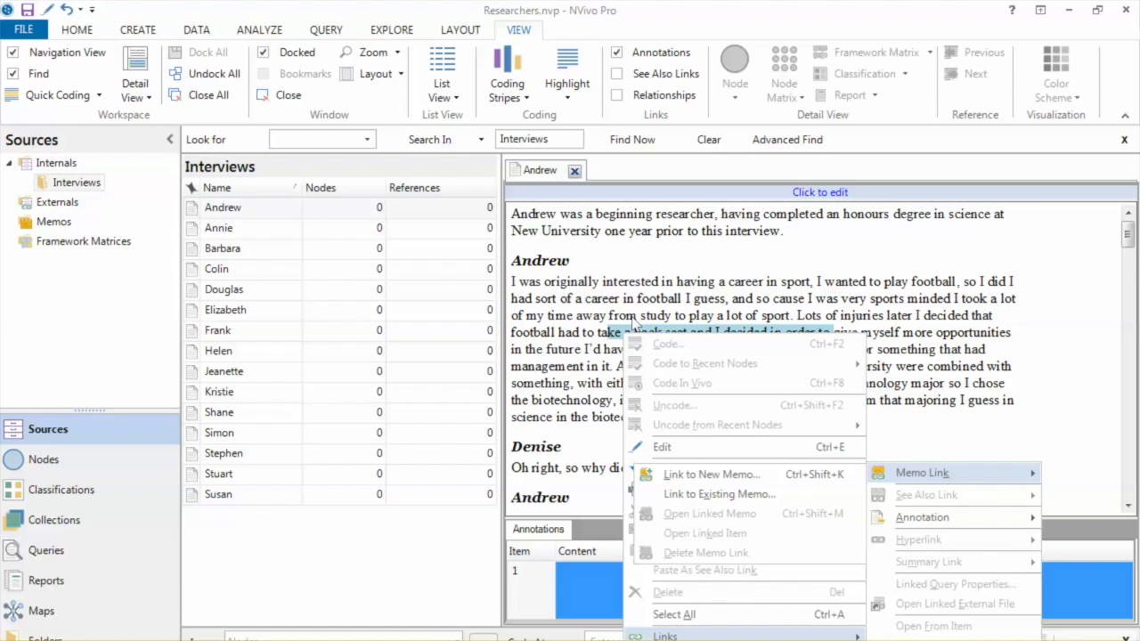
key("Down")
key("Return")
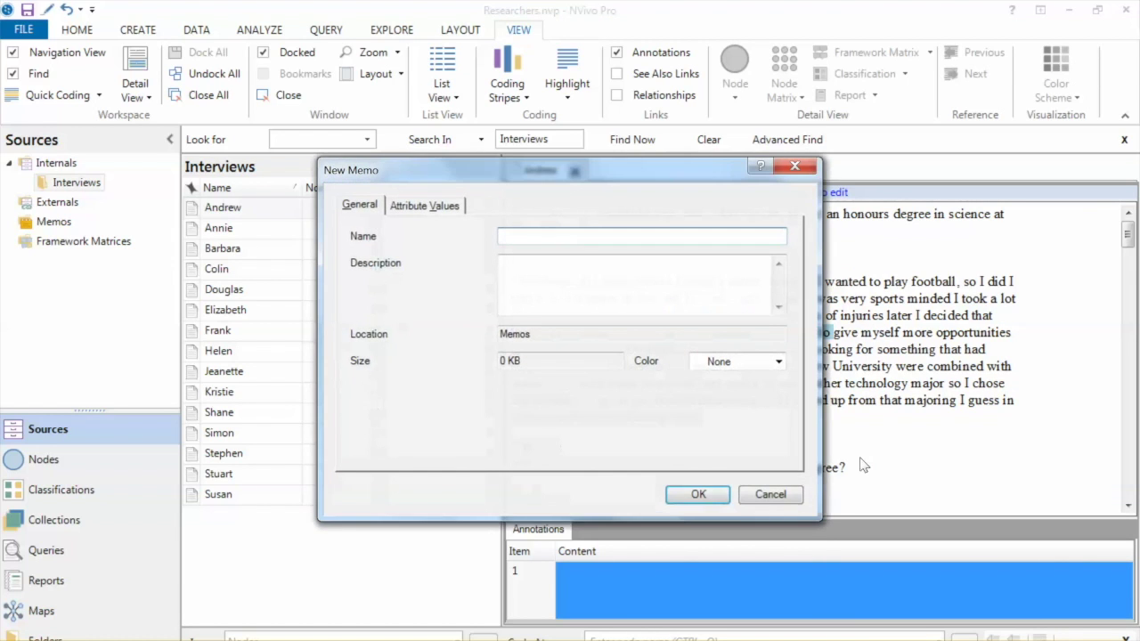
key("Escape")
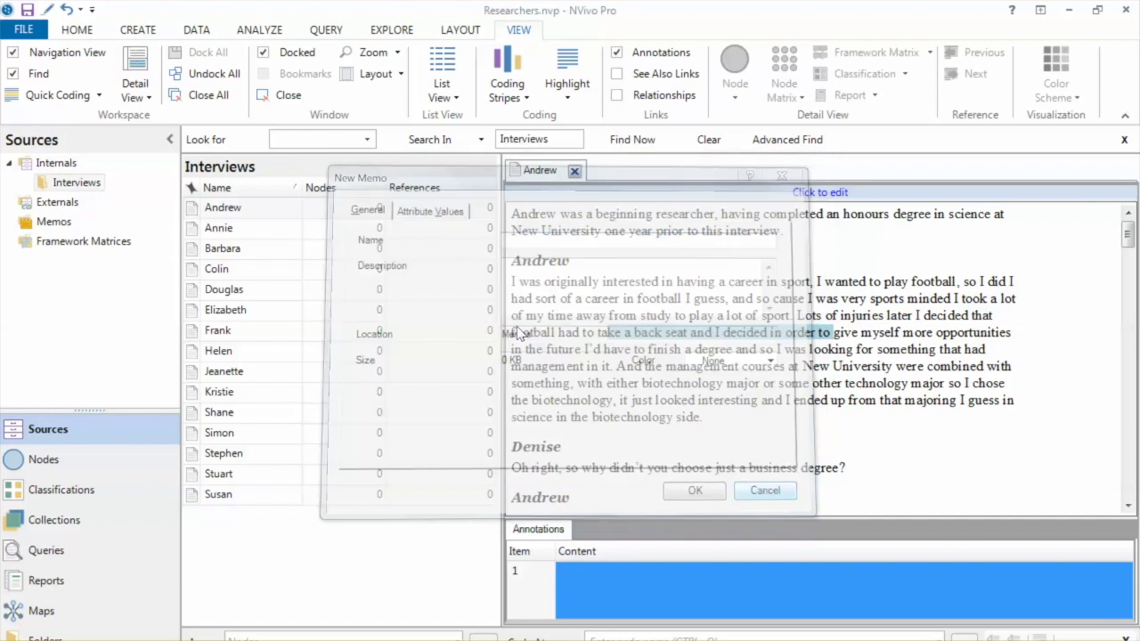